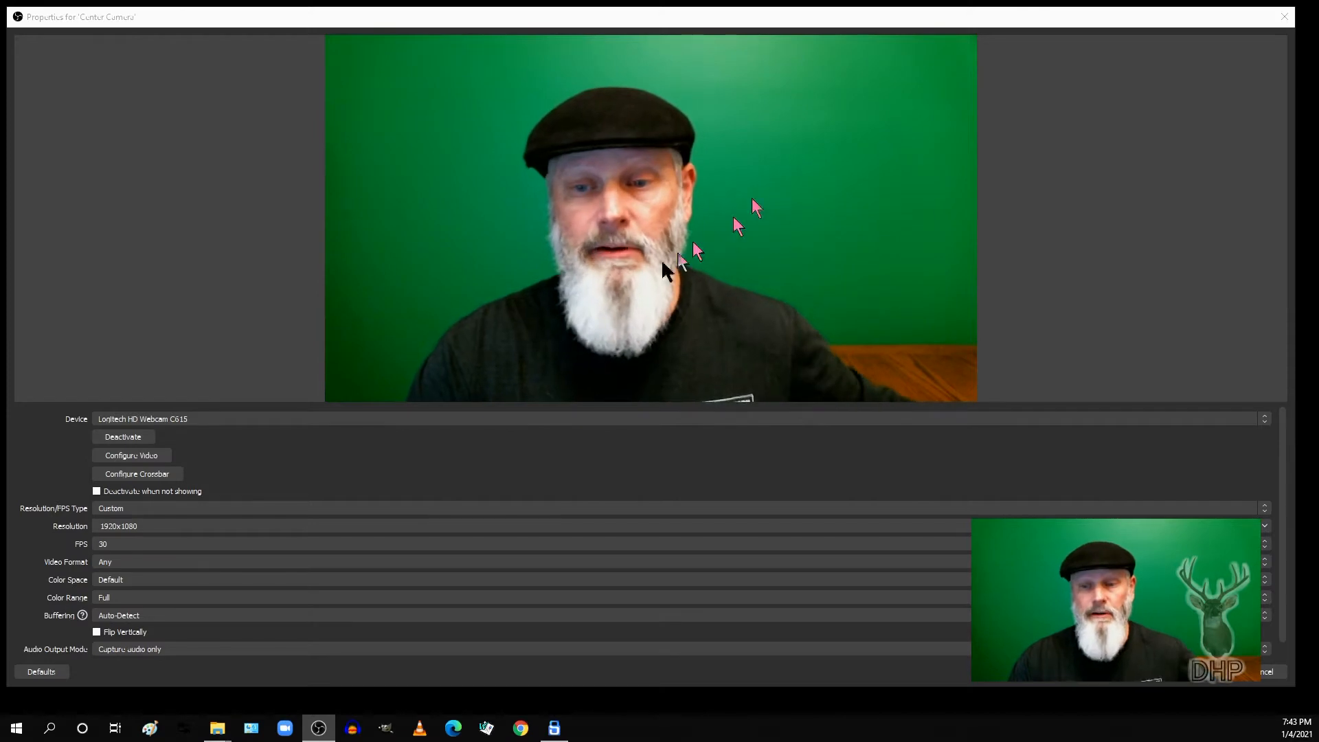
Disable RightLight and automatic gain in the Logitech webcam's advanced video settings and save them
left_click(158, 460)
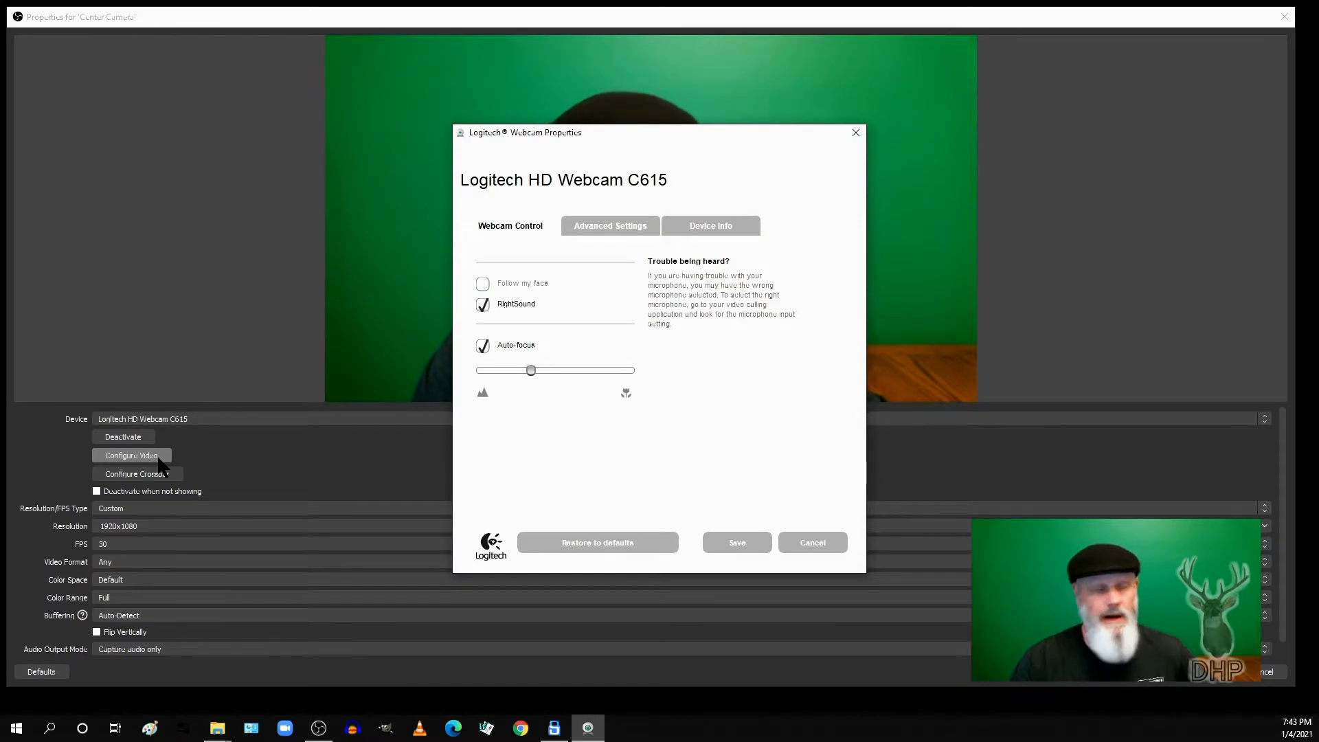
left_click(605, 226)
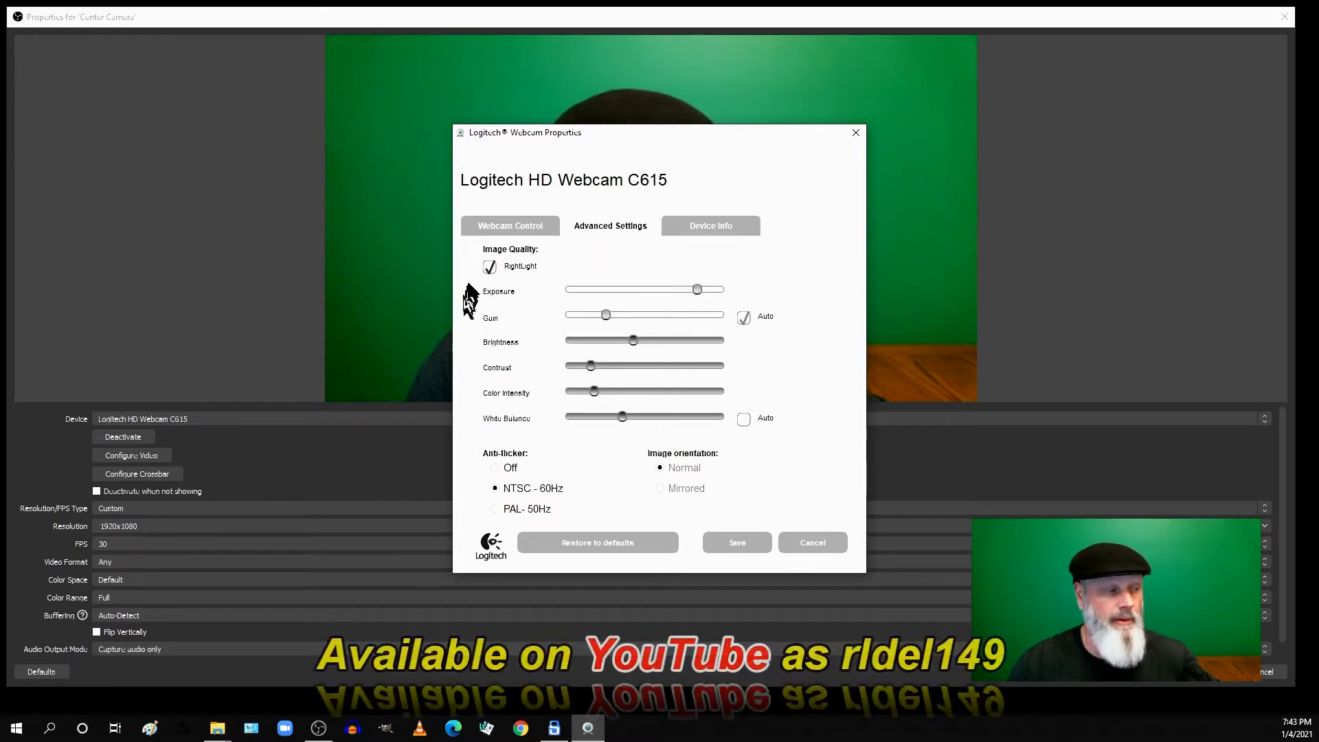
left_click(489, 267)
left_click(743, 317)
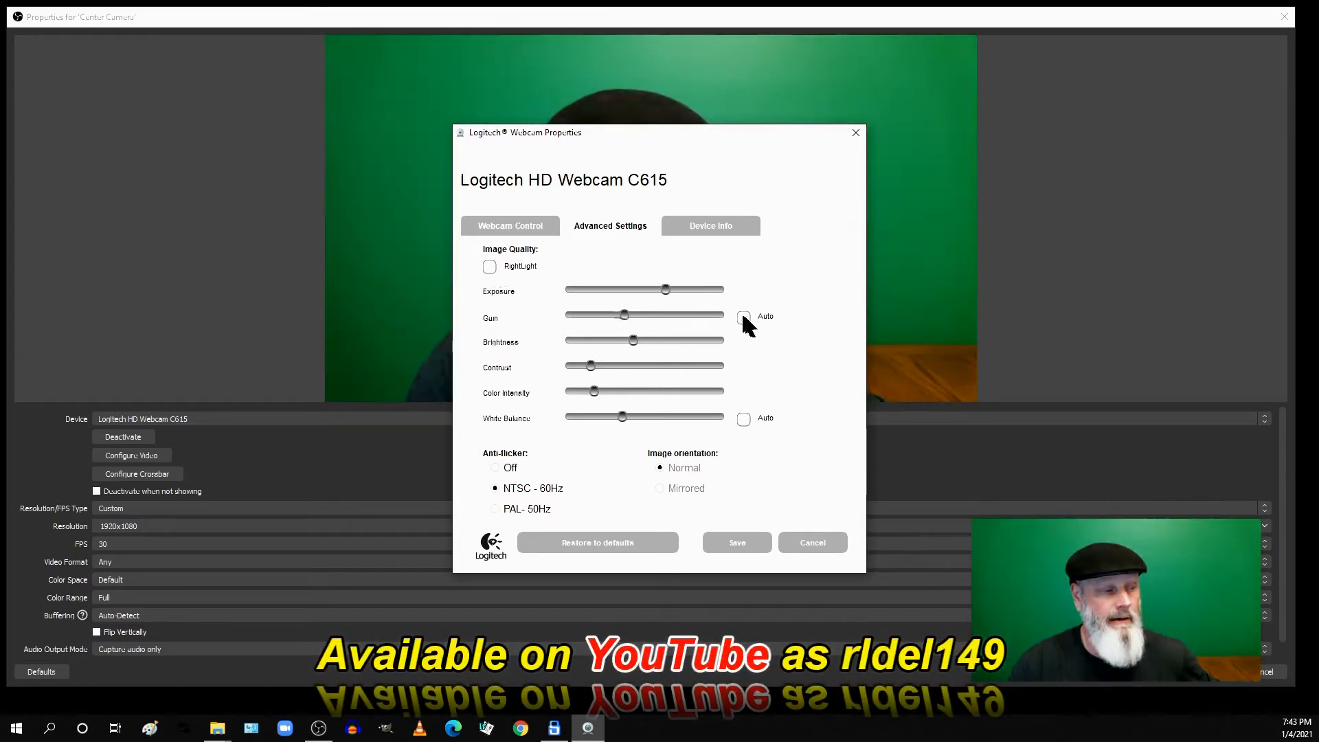
left_click(755, 542)
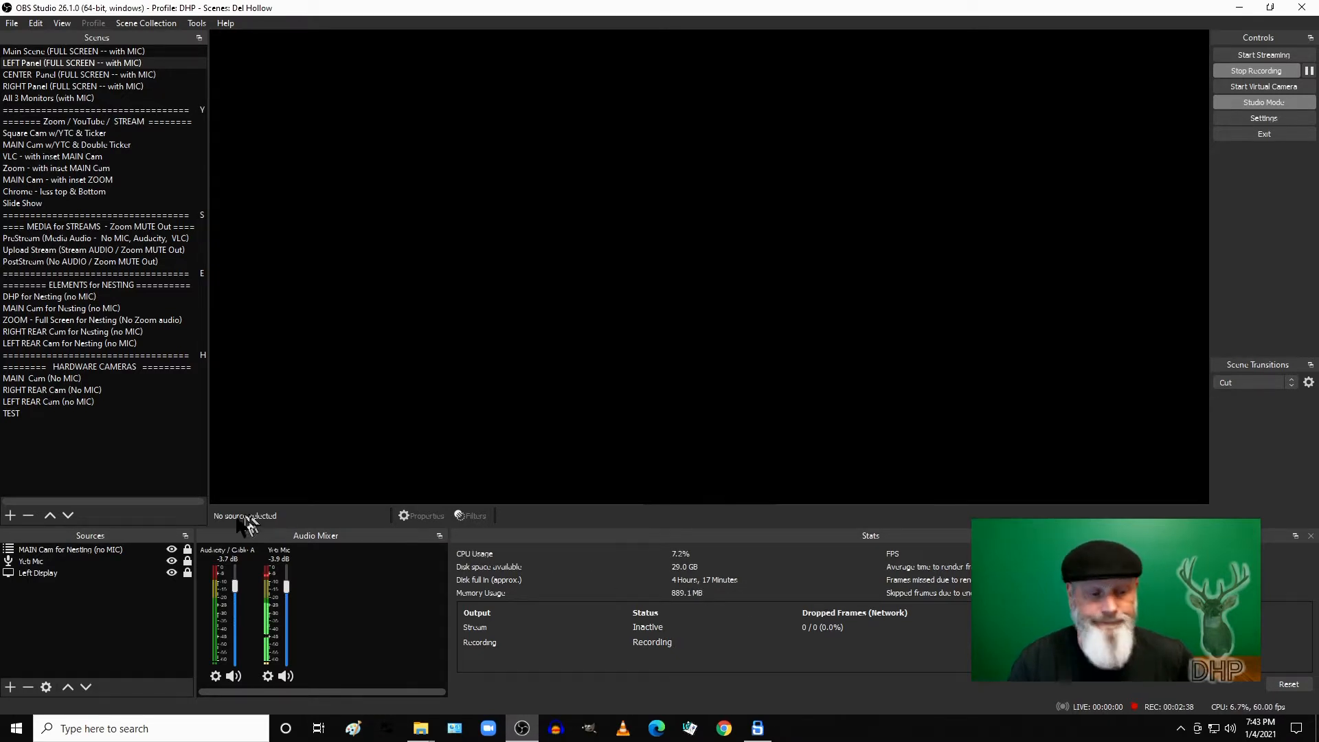
Open the filters of the Center Camera source in the MAIN Cam (No MIC) scene and enlarge their window across the recorded monitor
left_click(42, 378)
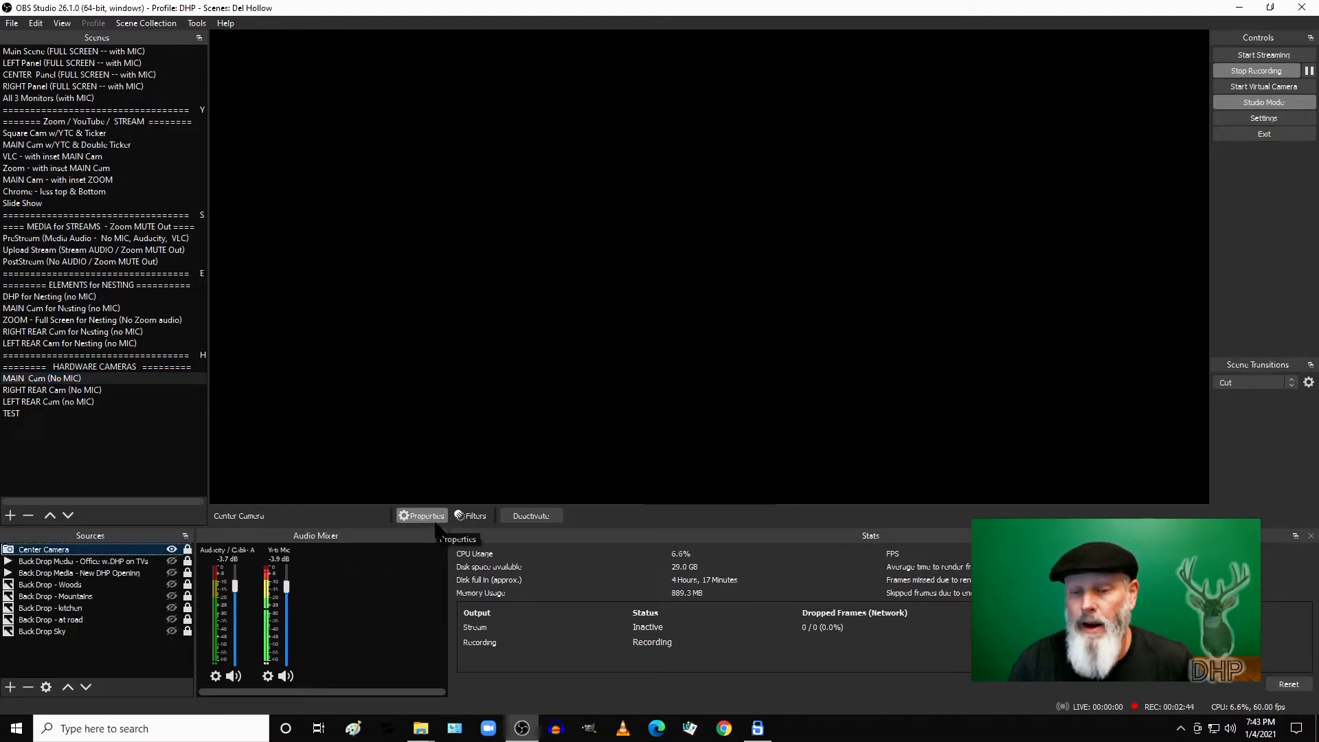
left_click(471, 516)
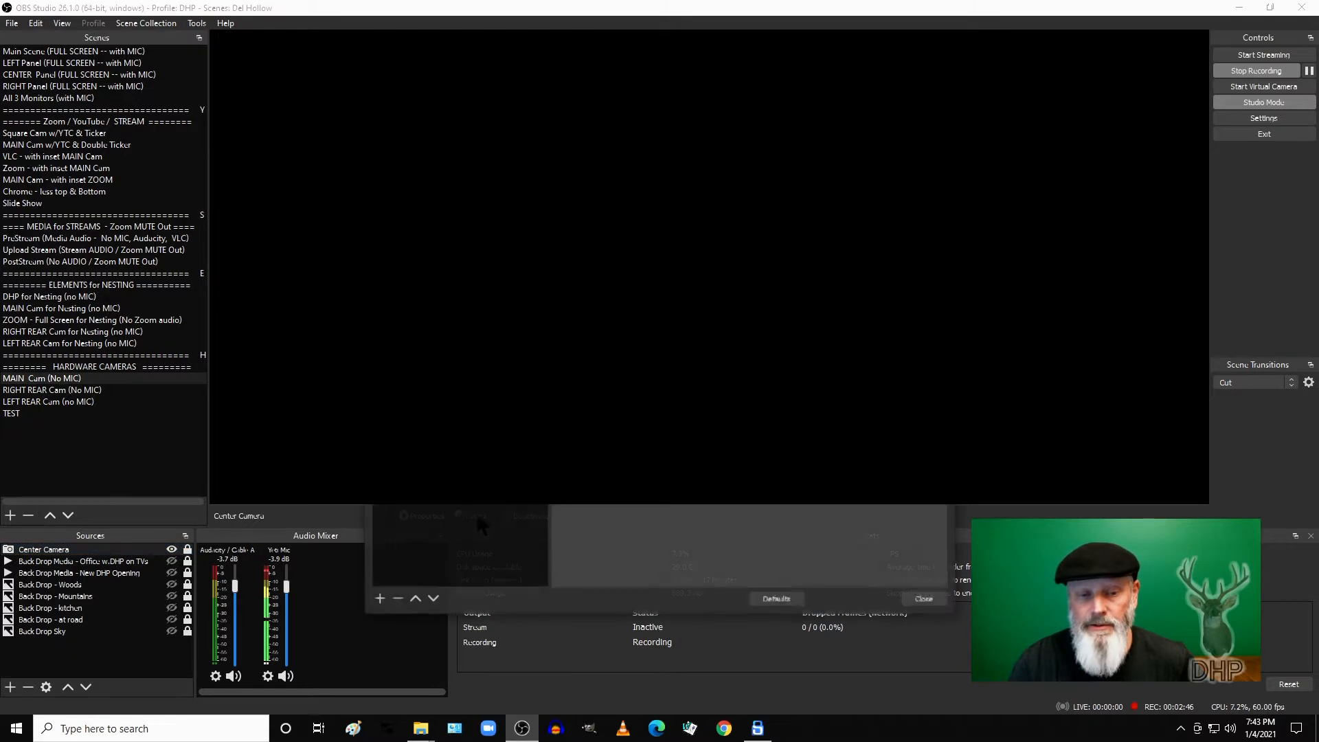
left_click_drag(753, 107, 0, 34)
left_click(48, 63)
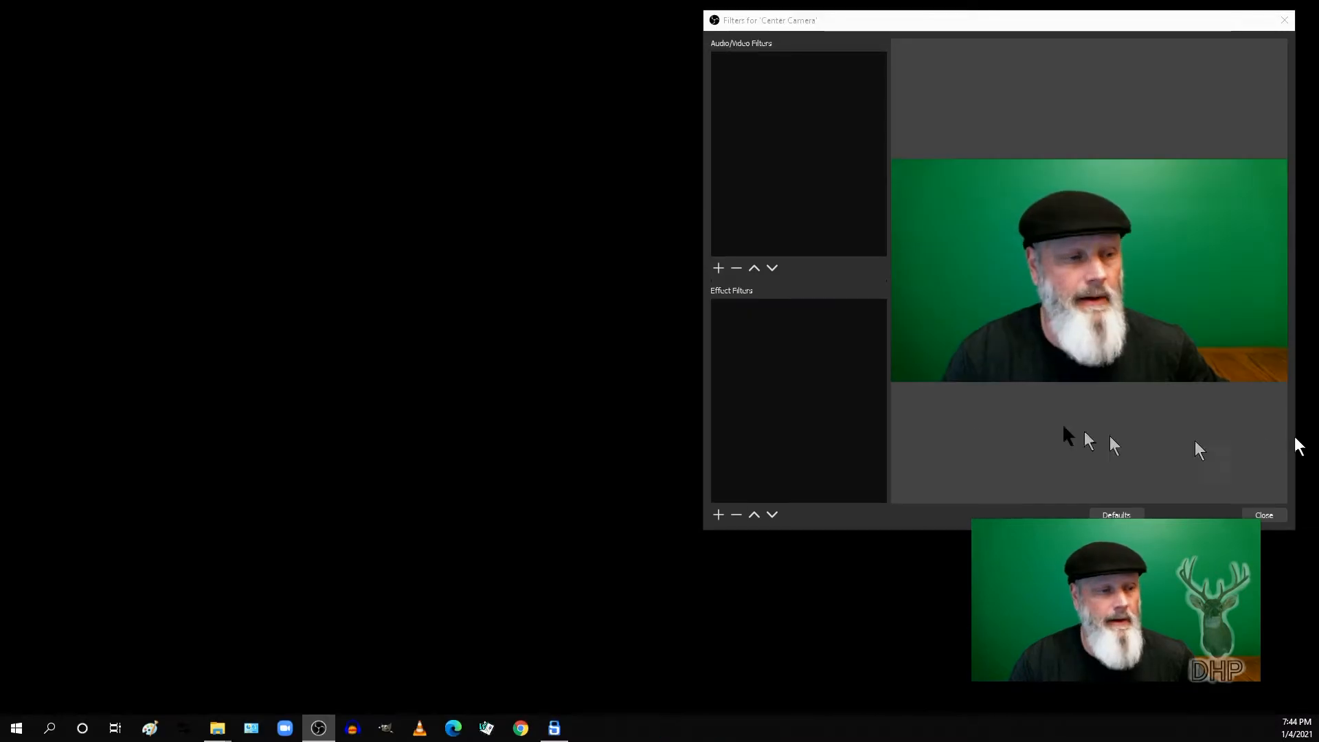
left_click_drag(728, 530, 480, 541)
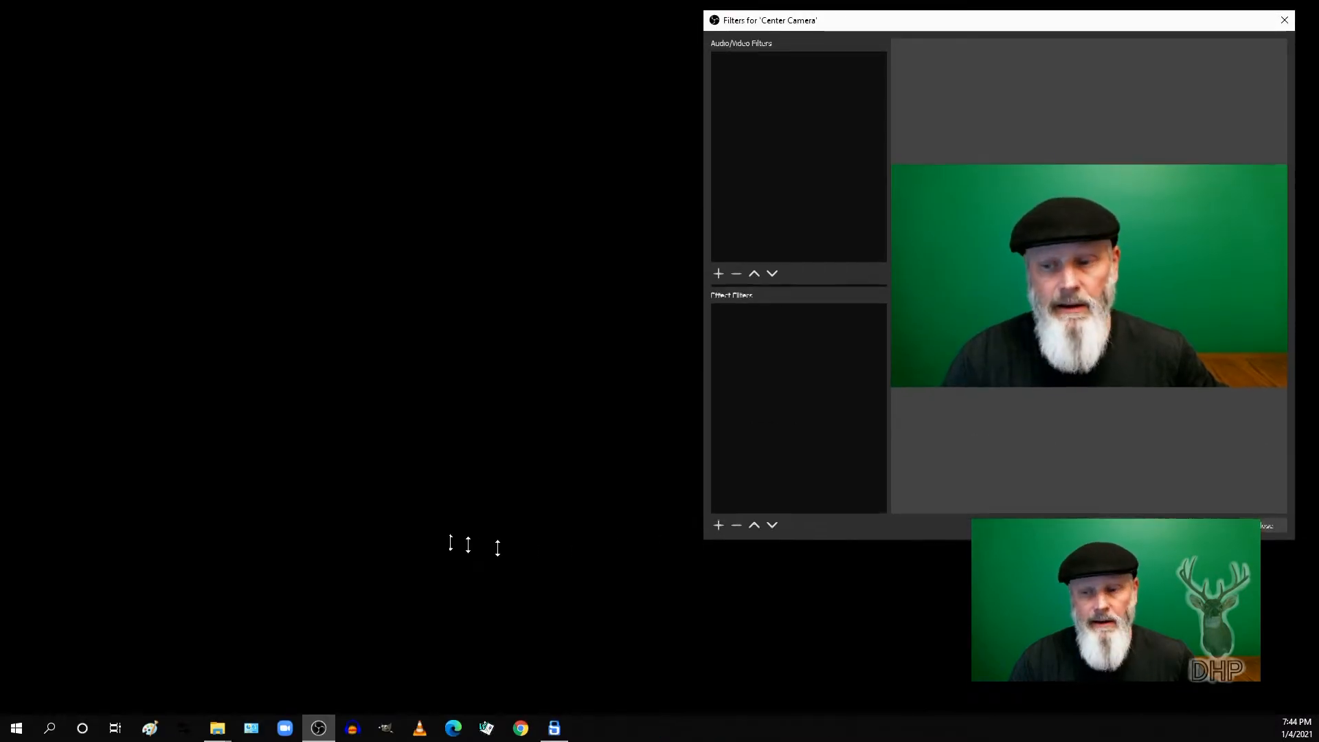
left_click_drag(712, 537, 25, 700)
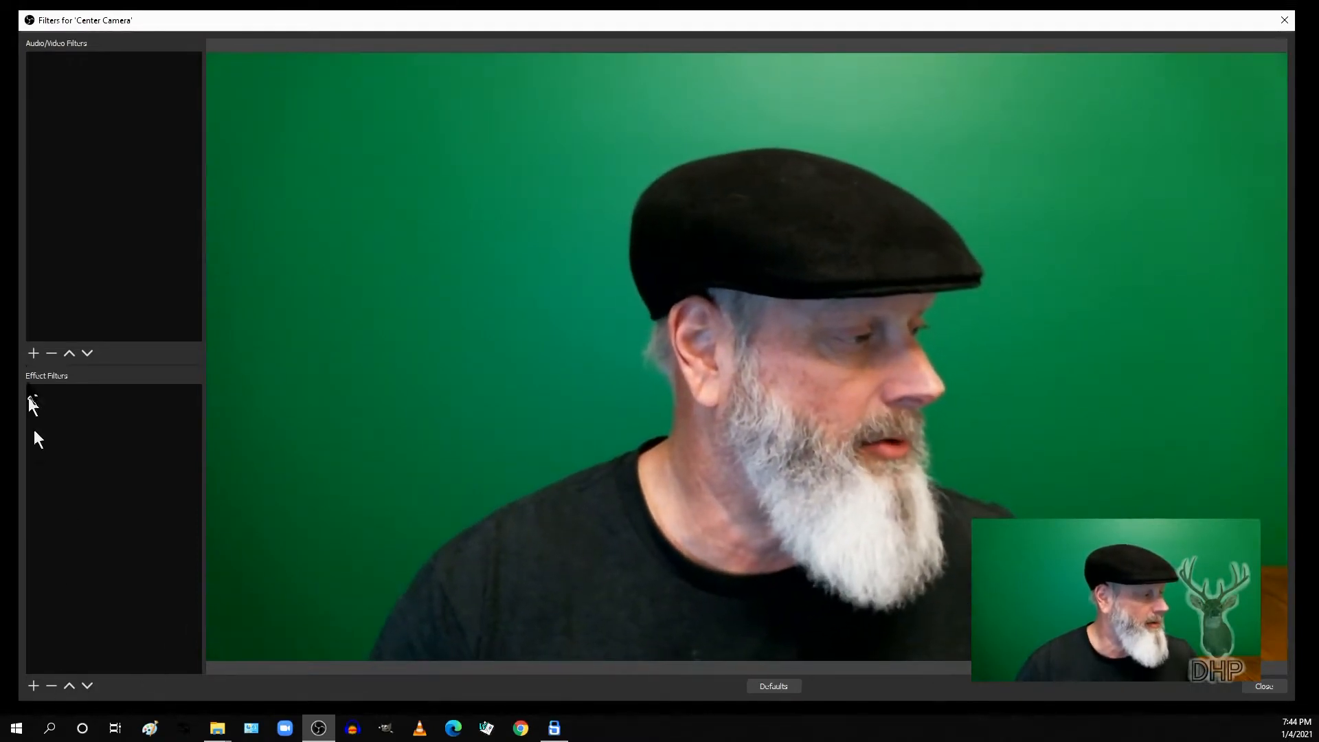
Add a Chroma Key effect filter to the Center Camera source, named "Chroma Key -- with room lights"
left_click(33, 685)
left_click(61, 541)
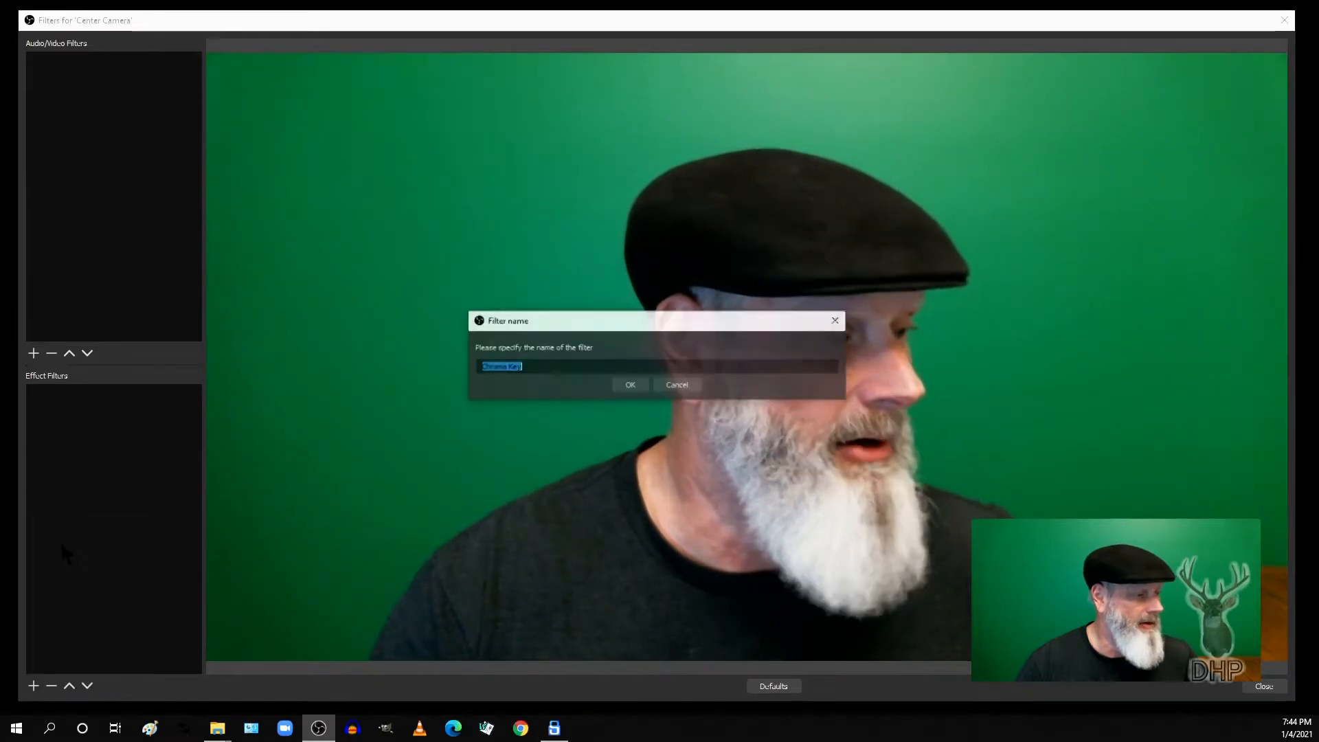
left_click(526, 374)
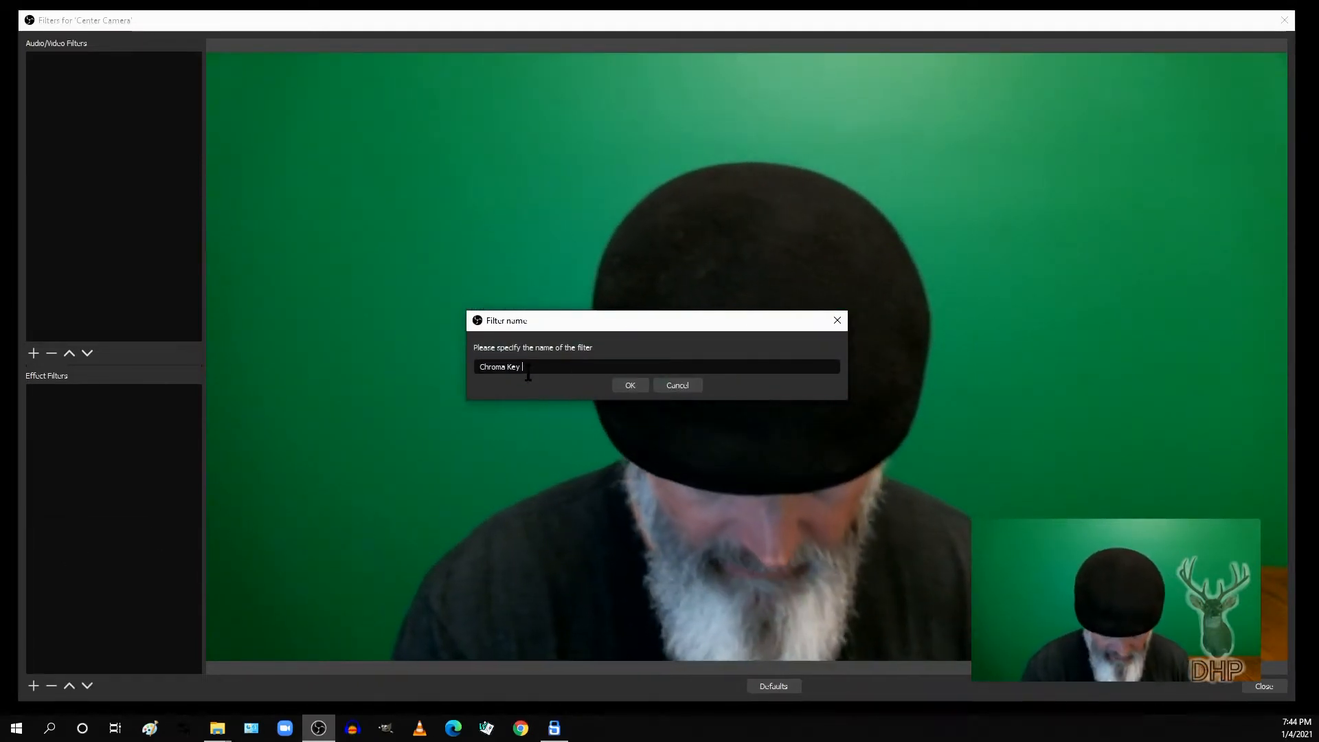
type("-- with room lights")
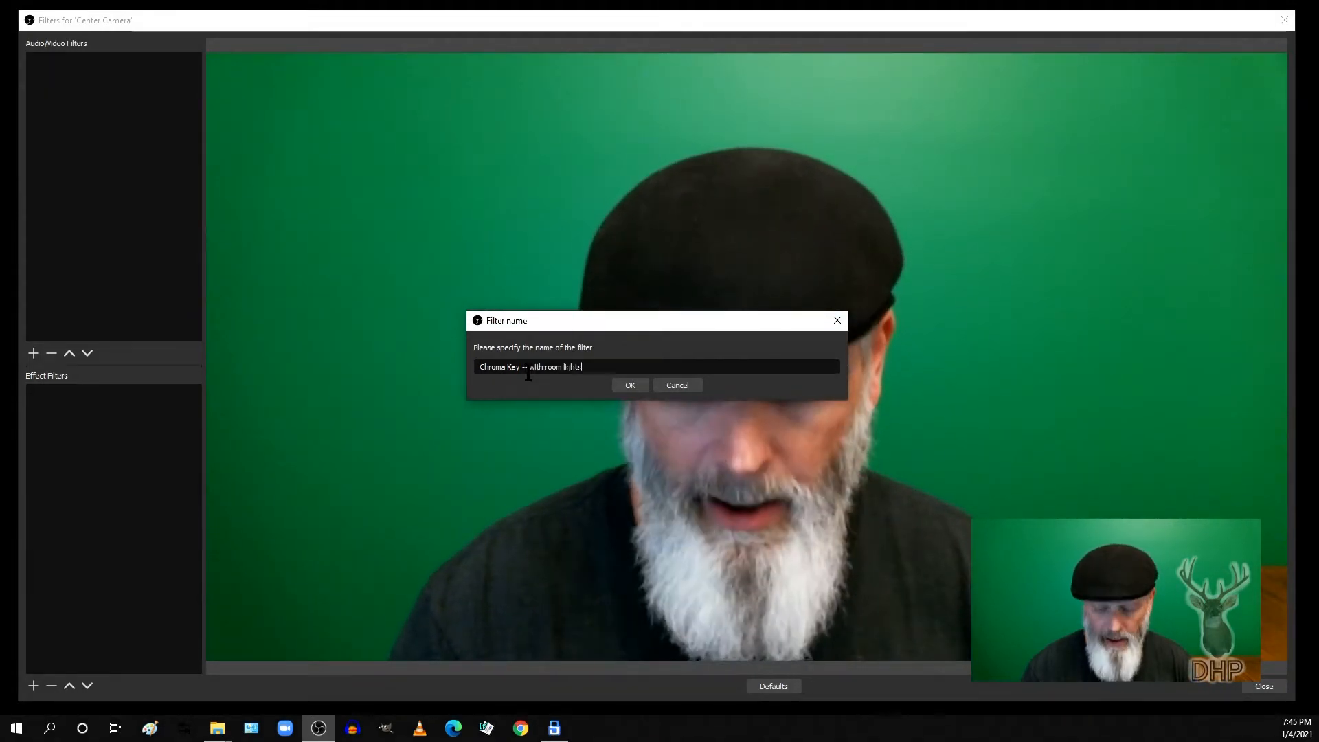
key("Return")
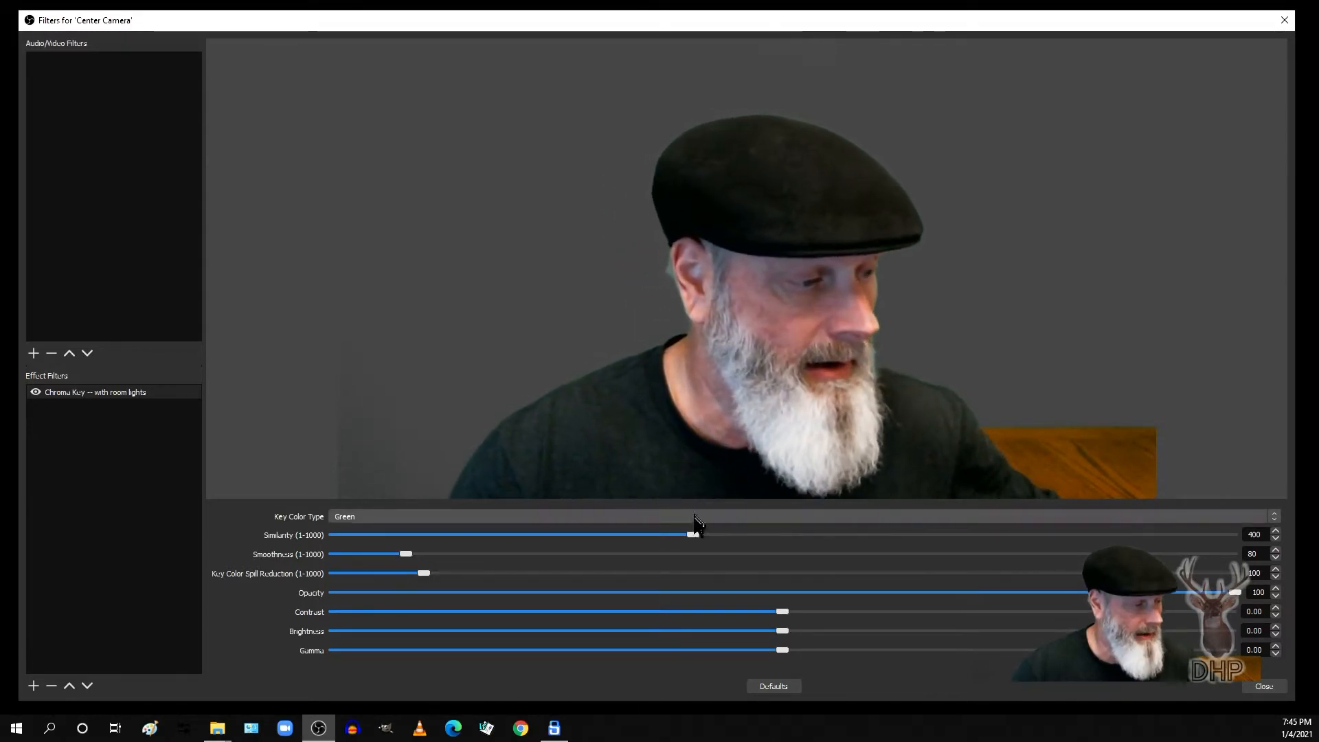
Lower the chroma key's Similarity to its minimum and set the key color type to Custom
left_click_drag(680, 535, 594, 535)
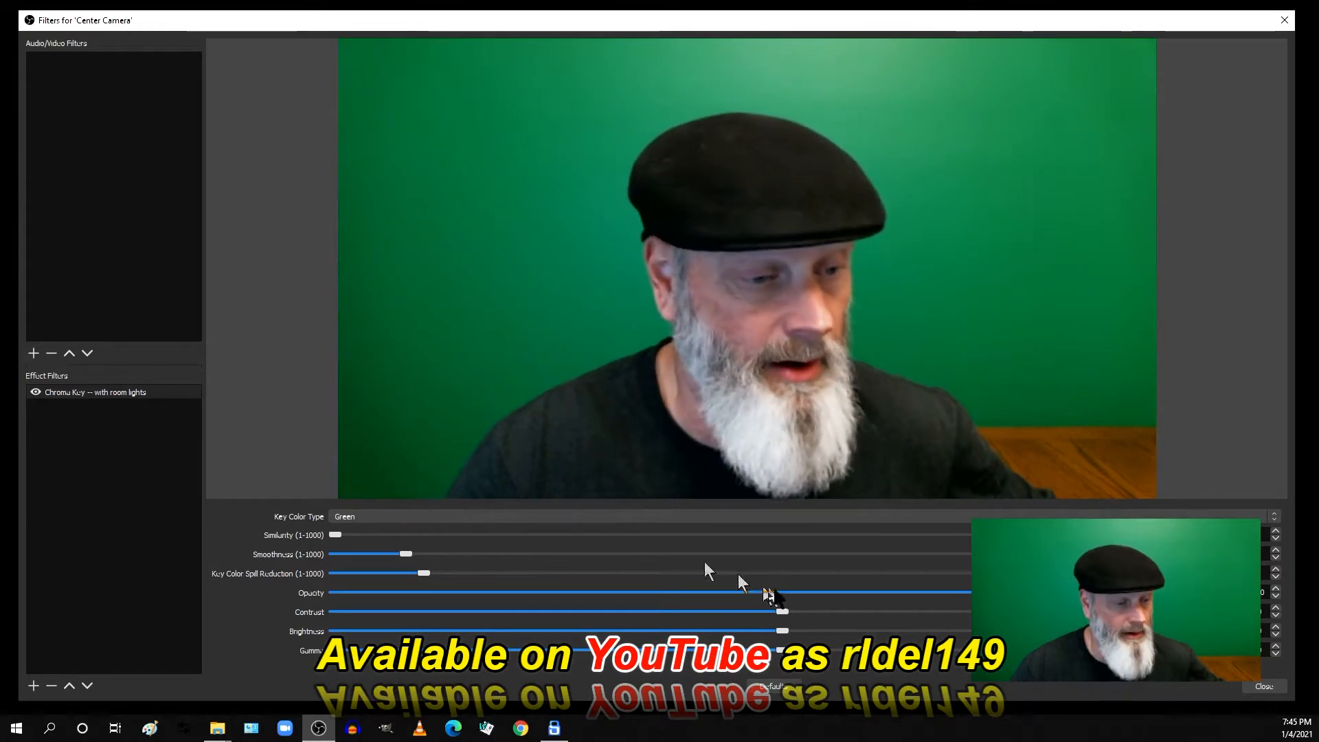
left_click(1202, 516)
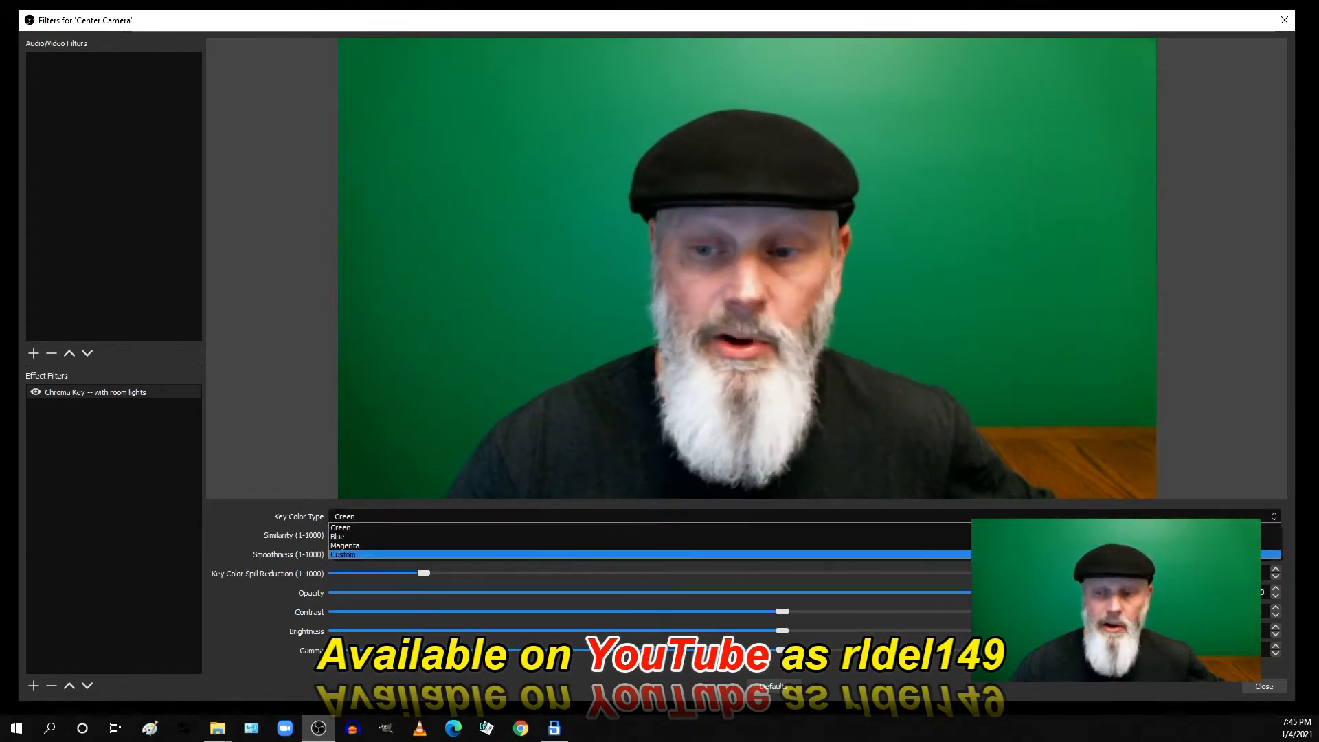
left_click(1202, 554)
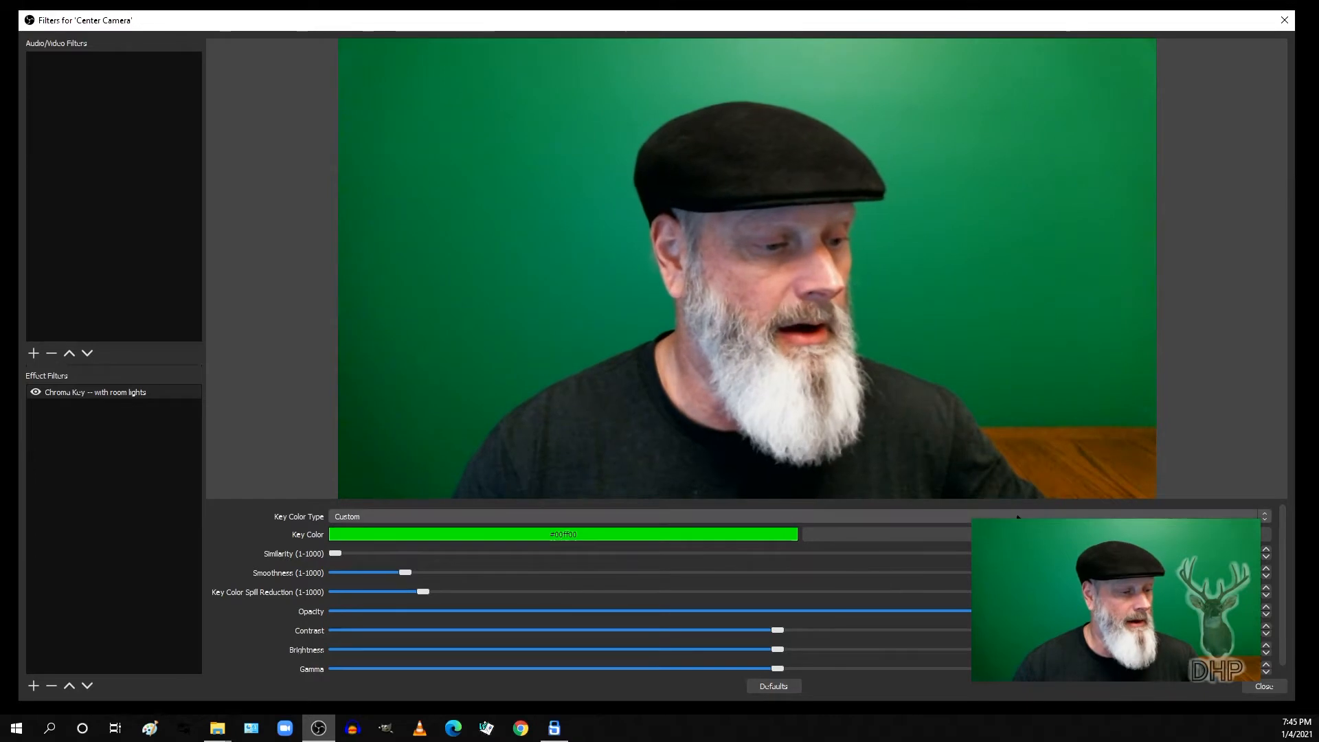
Set the custom key color to the green wall shade #0b6d42, sampled from the camera preview beside the head
left_click(961, 535)
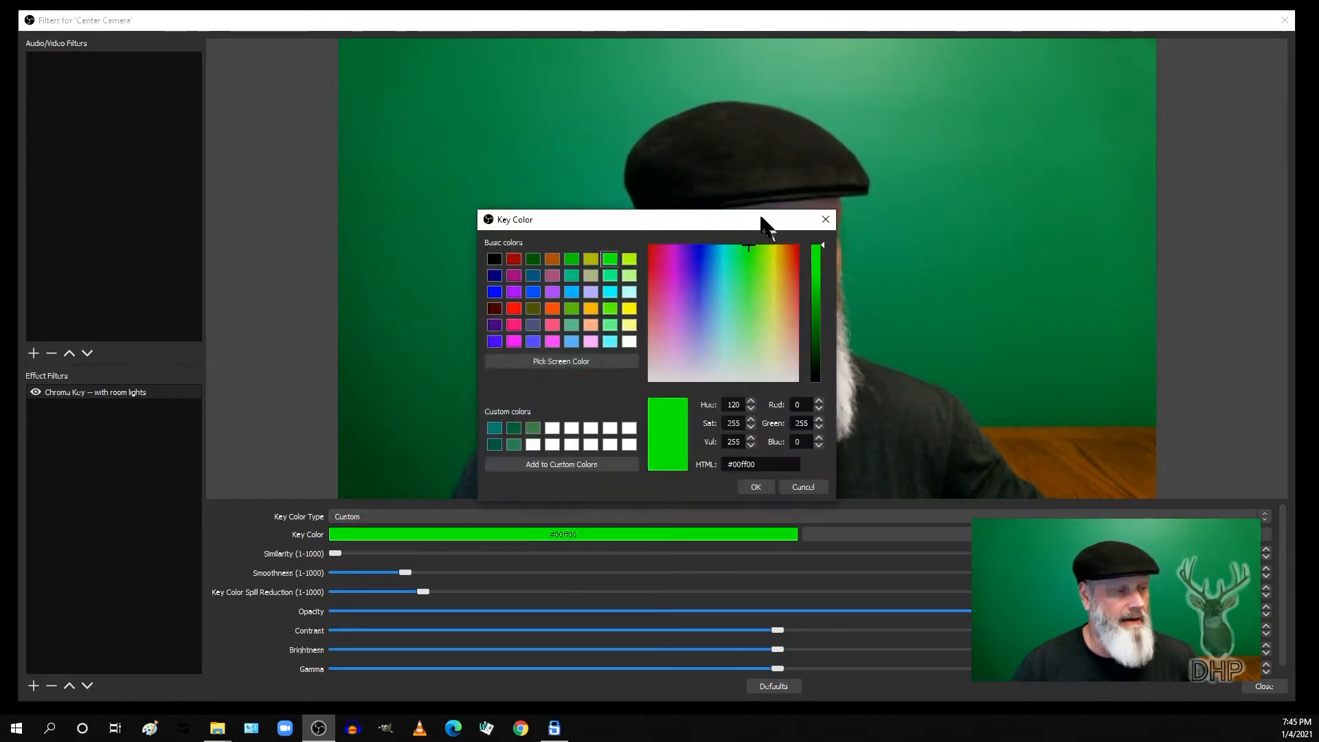
left_click_drag(760, 223, 810, 144)
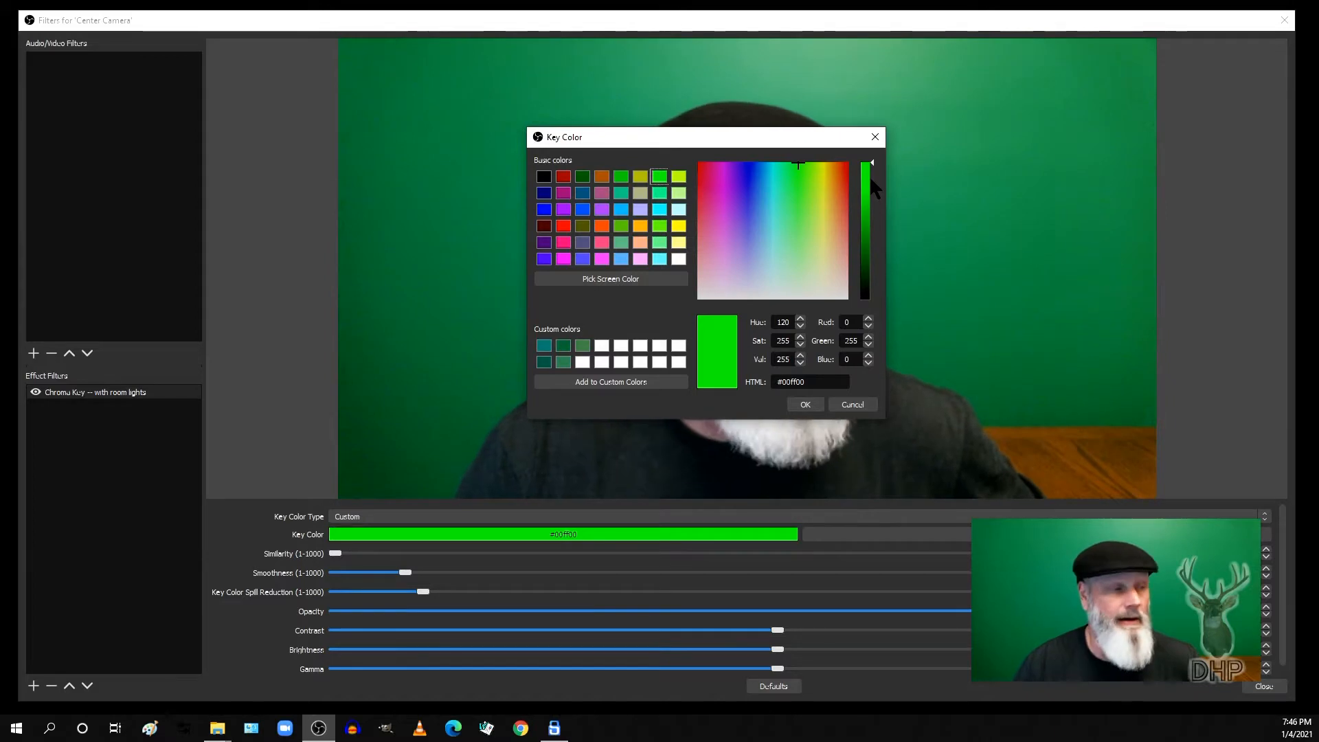
left_click_drag(680, 138, 175, 57)
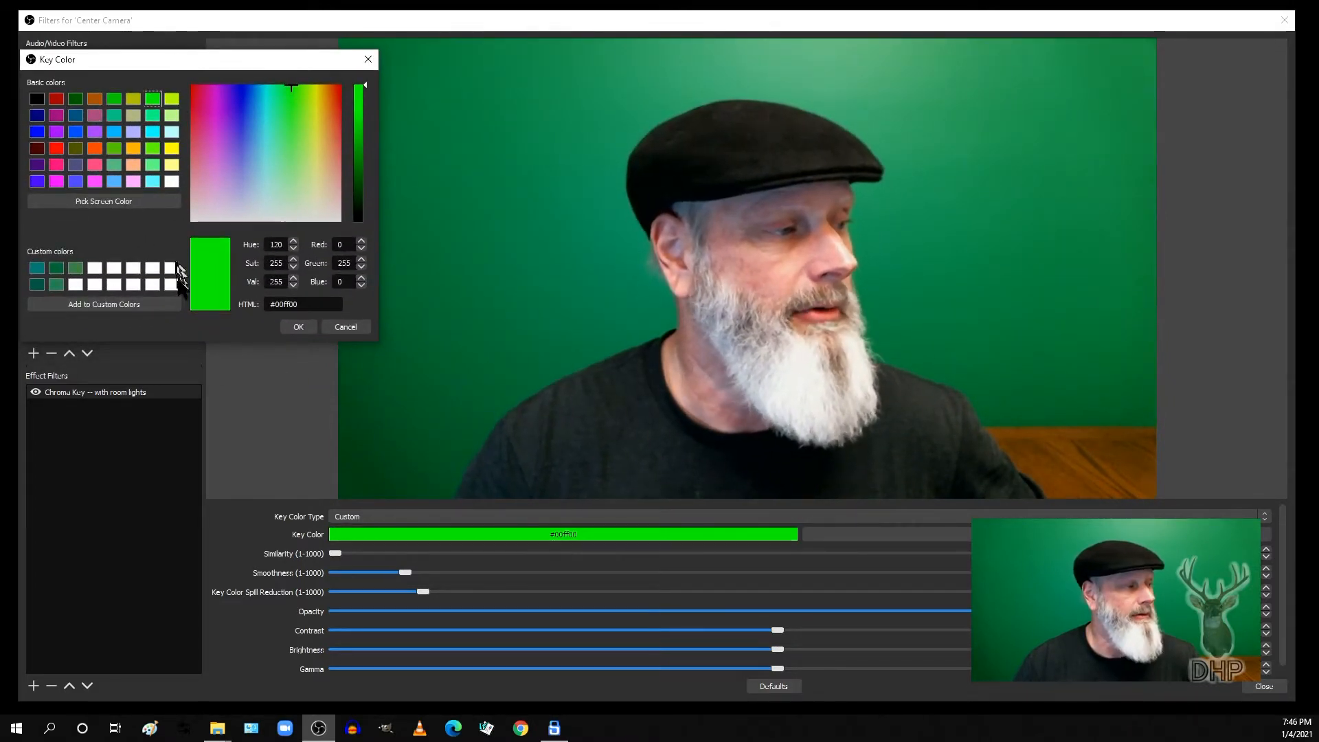
left_click(135, 202)
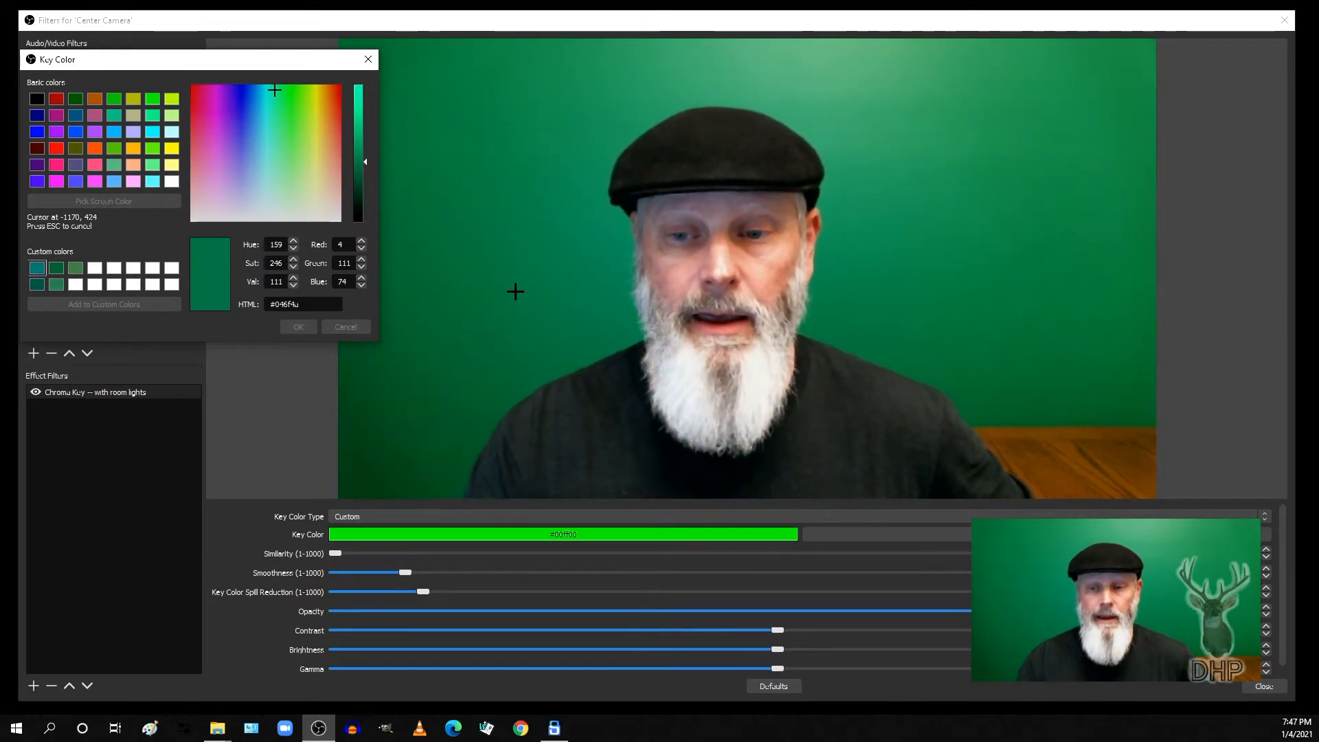
left_click(517, 294)
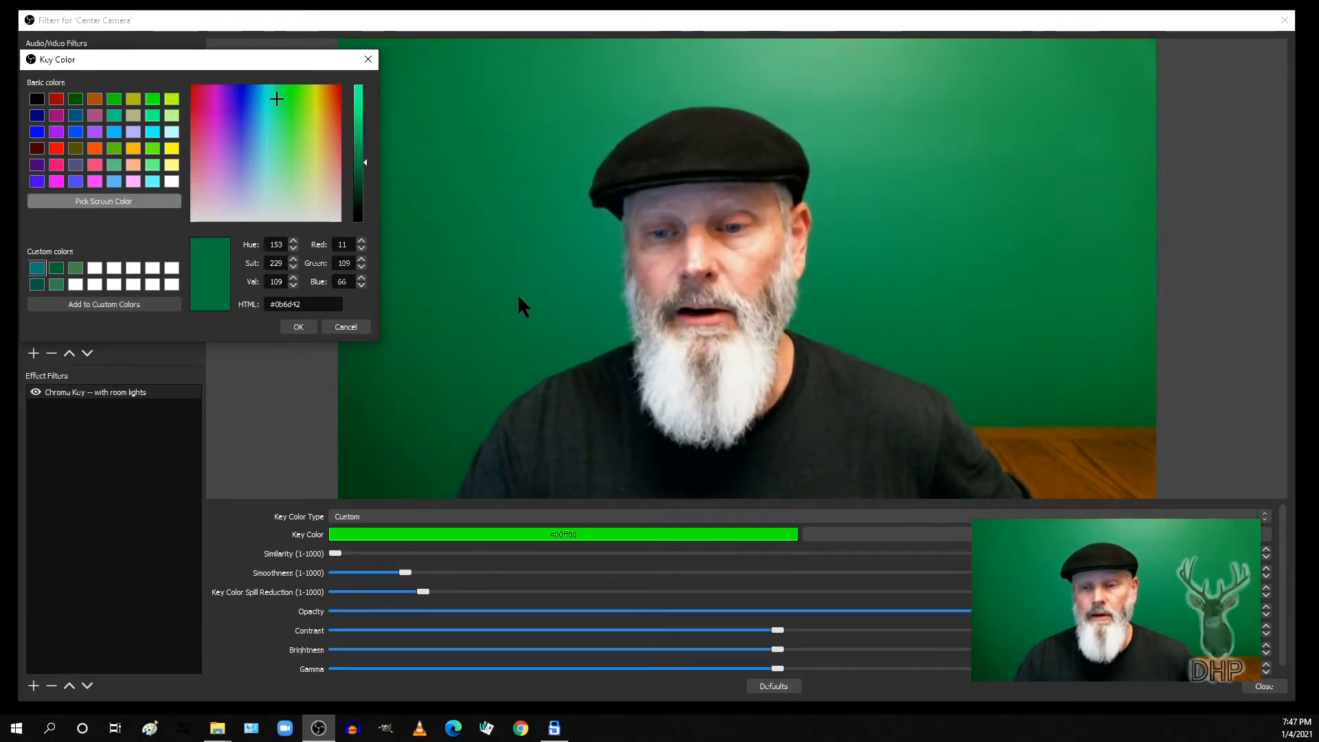
left_click(309, 327)
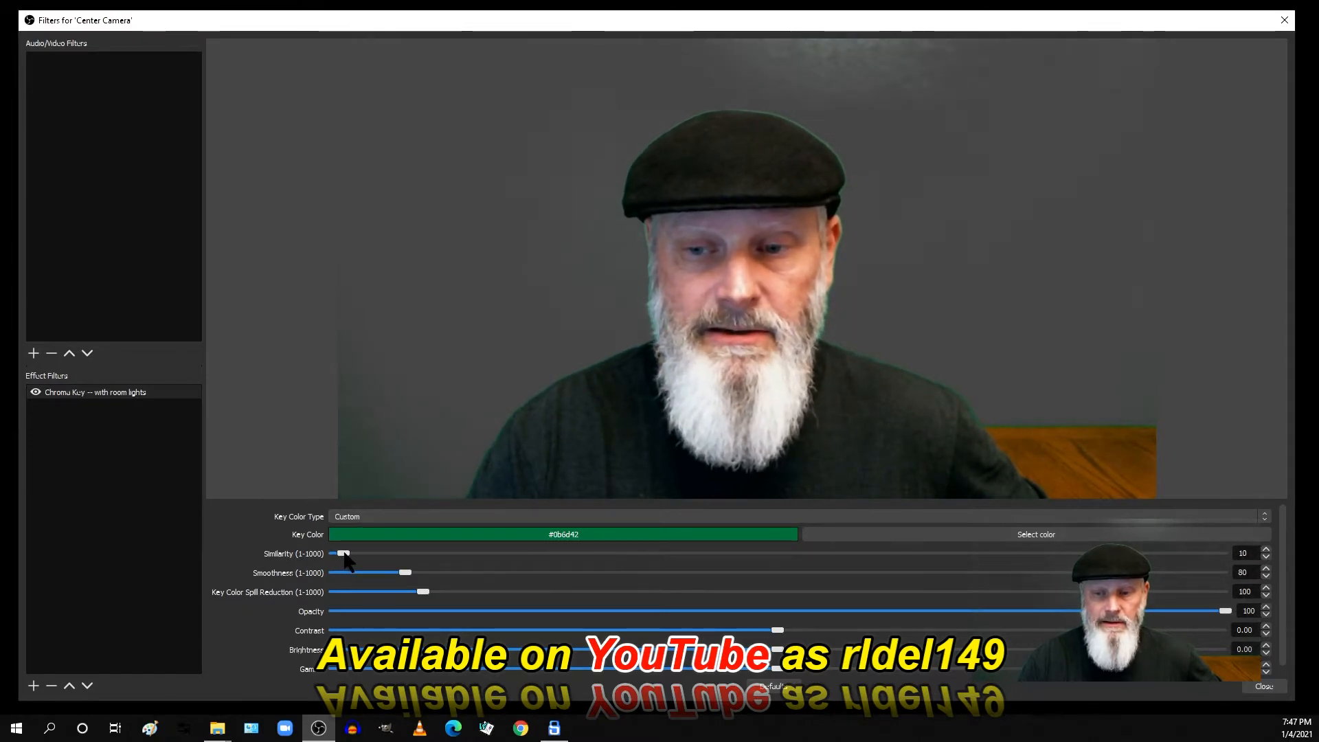
Set the chroma key's Similarity to 74 and reduce its Smoothness to nearly the minimum
left_click_drag(377, 554, 401, 555)
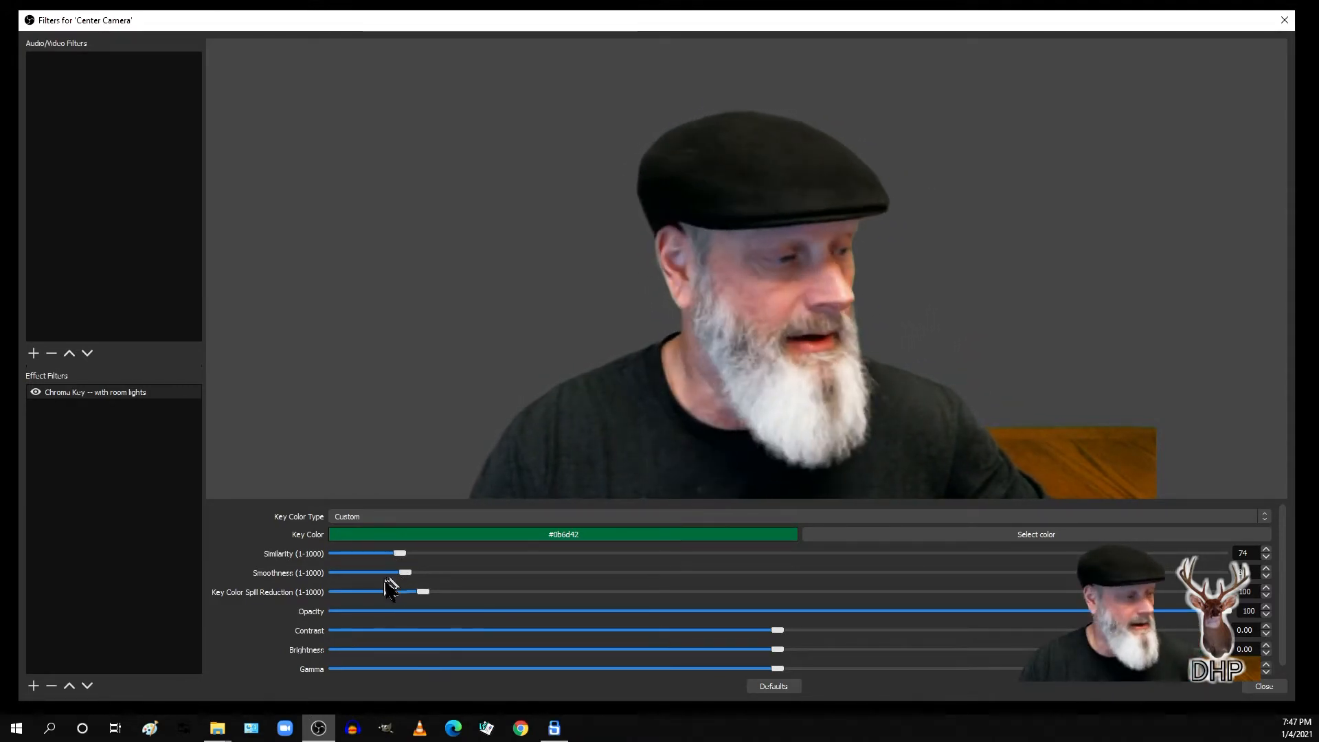
left_click_drag(406, 571, 403, 572)
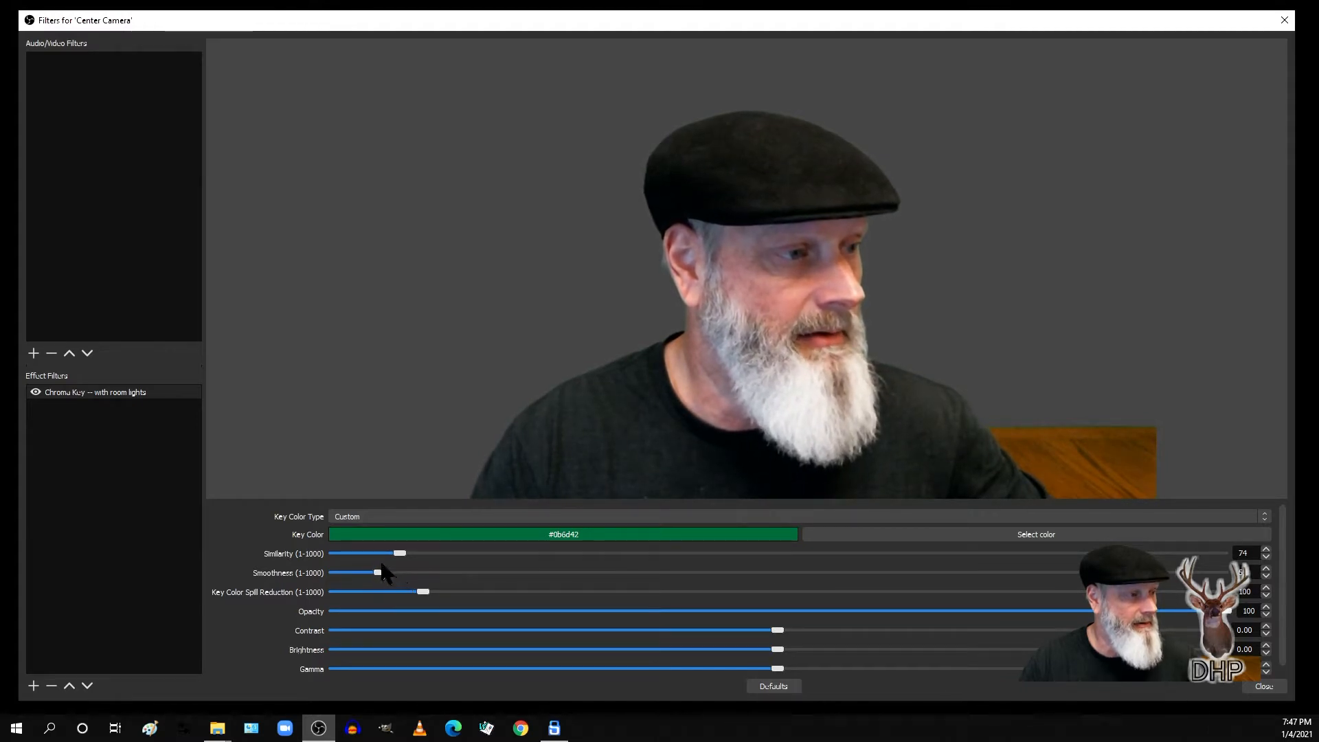
left_click_drag(375, 562, 371, 573)
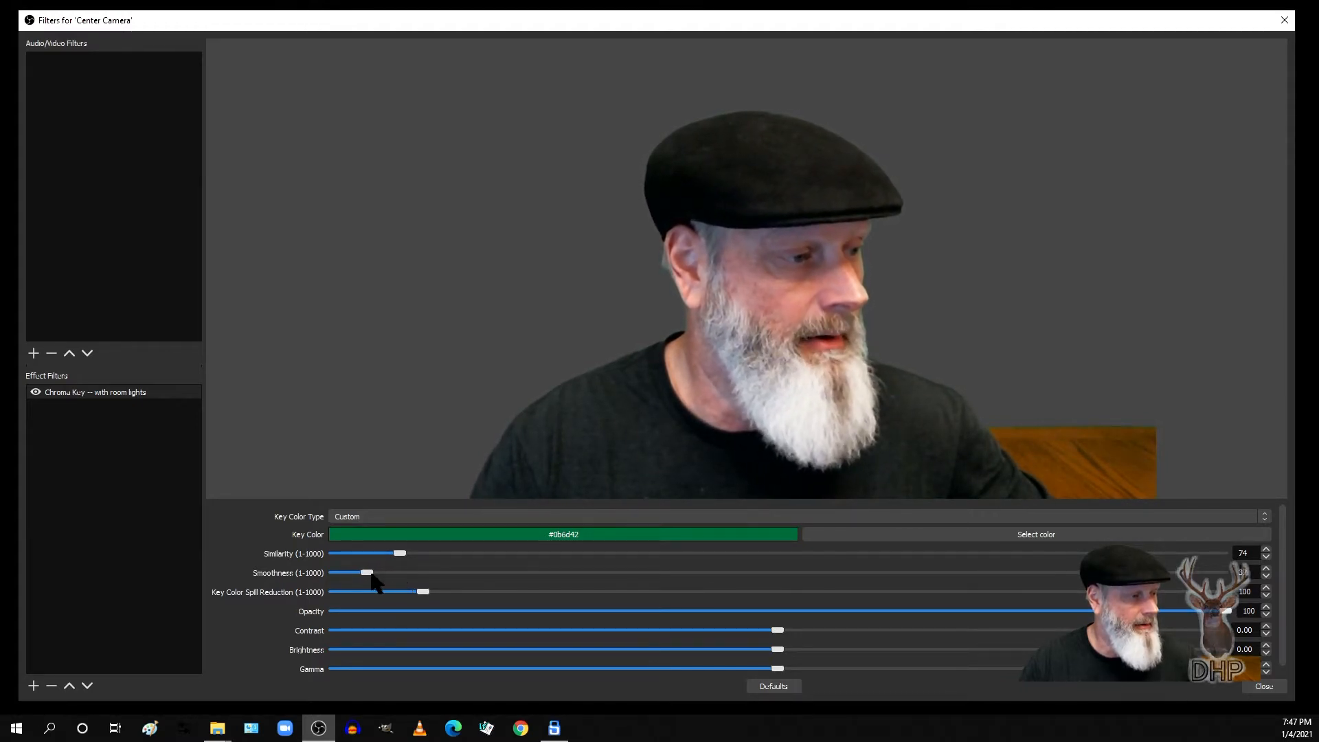
left_click_drag(348, 581, 337, 577)
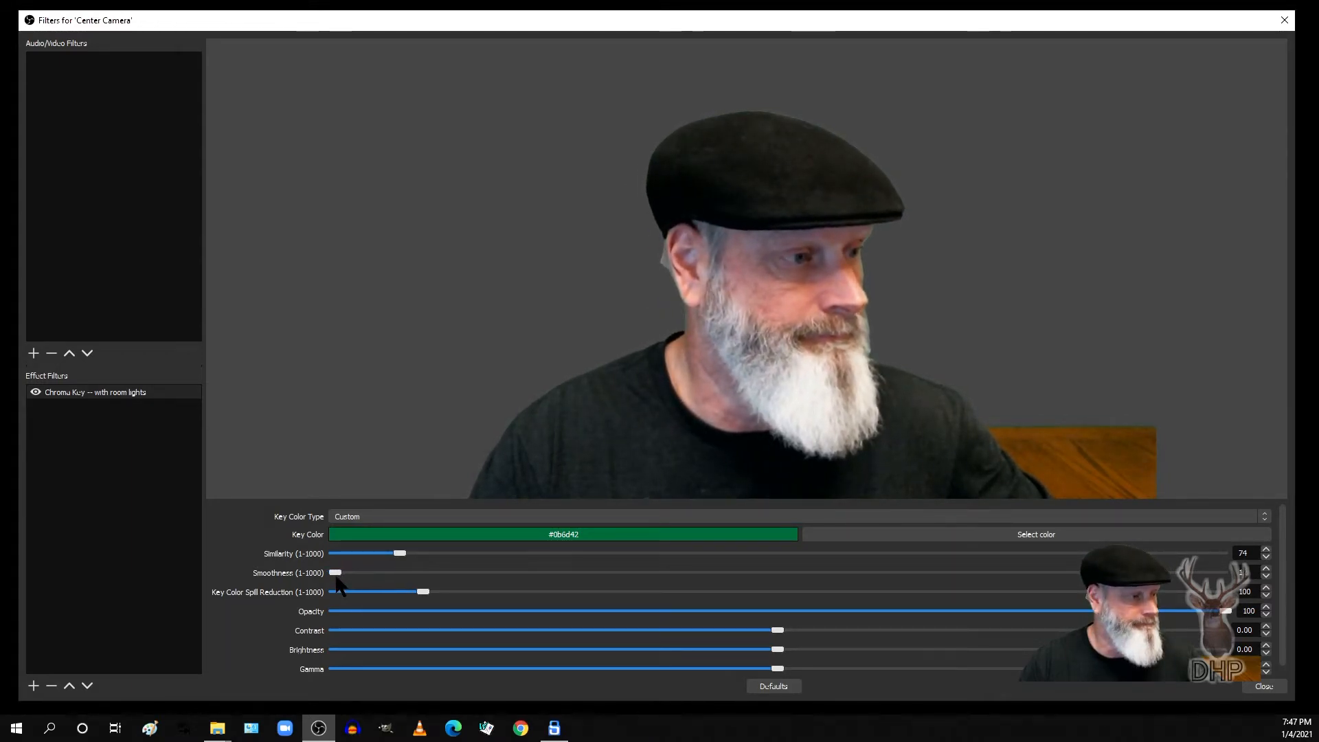
left_click_drag(351, 586, 348, 586)
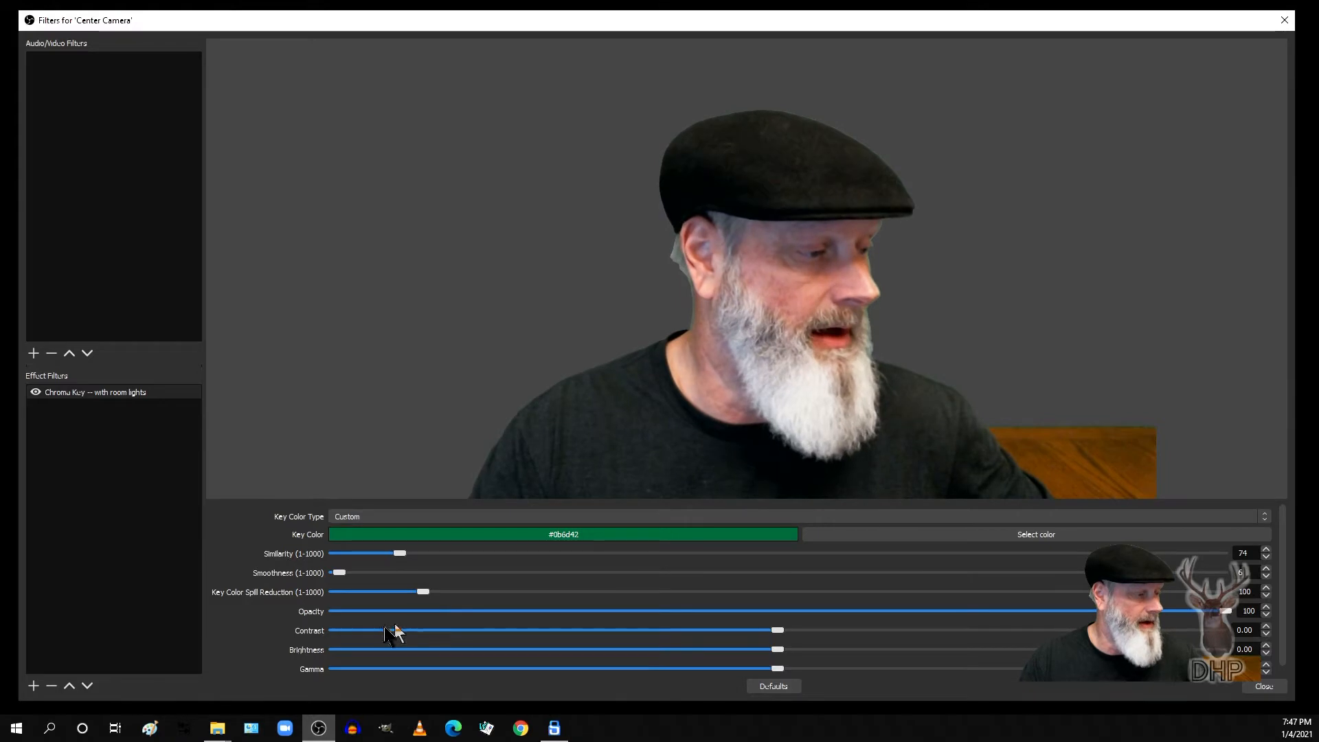
Raise the chroma key's Key Color Spill Reduction to just above 113
left_click_drag(426, 589, 435, 592)
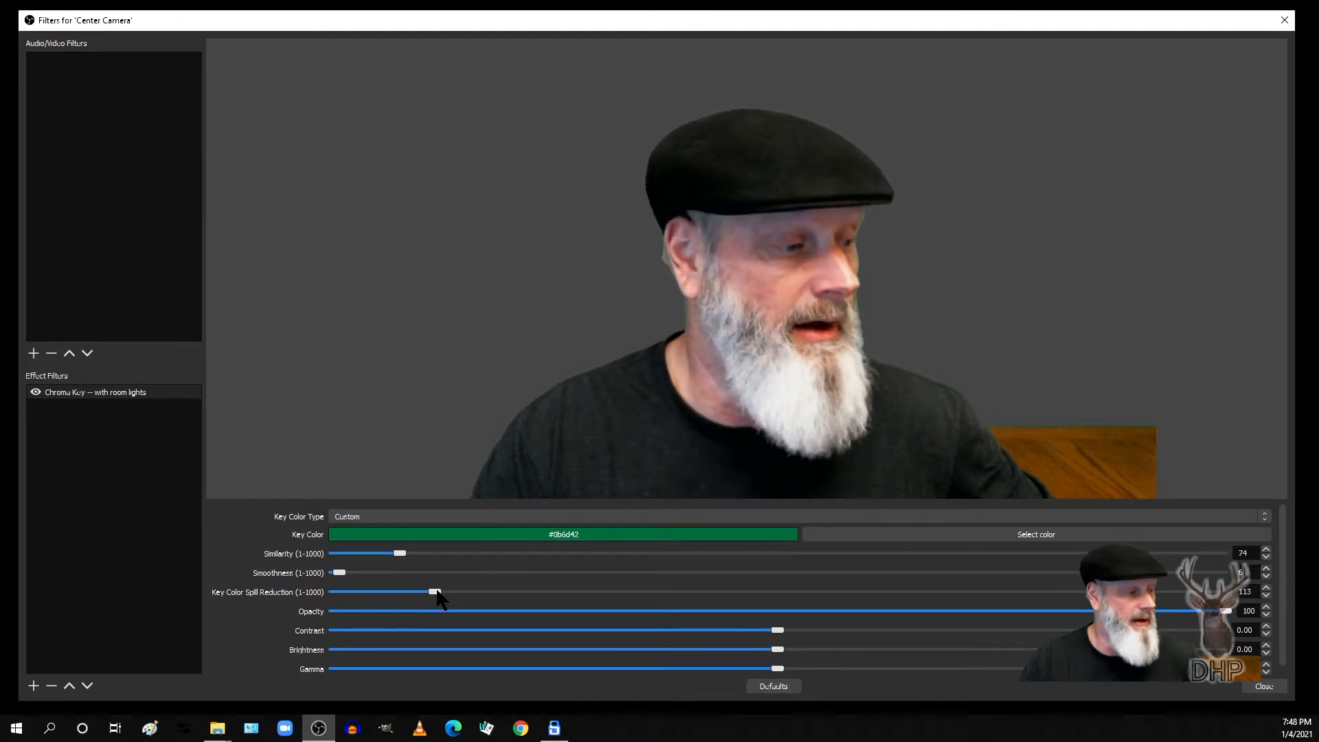
left_click_drag(437, 591, 440, 592)
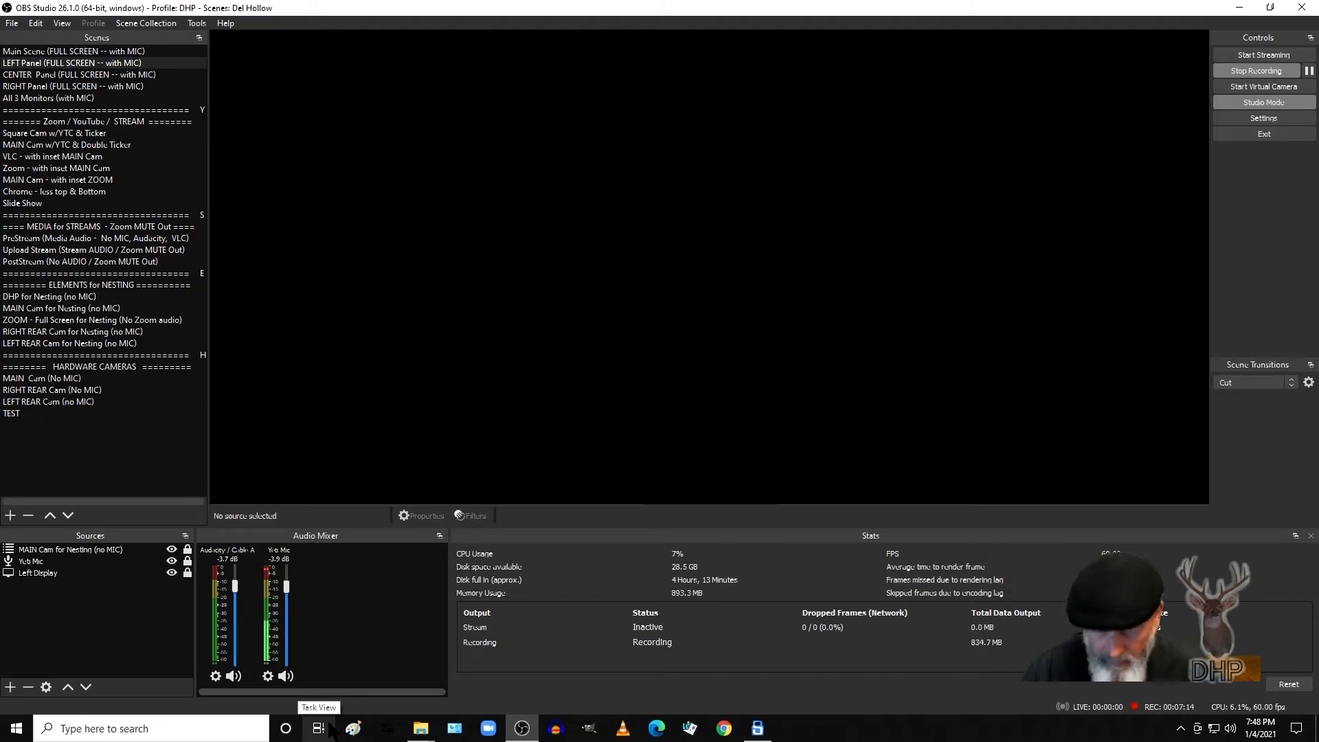
Make the Back Drop Sky image visible in the MAIN Cam (No MIC) scene and return to the full-screen Main Scene
left_click(46, 52)
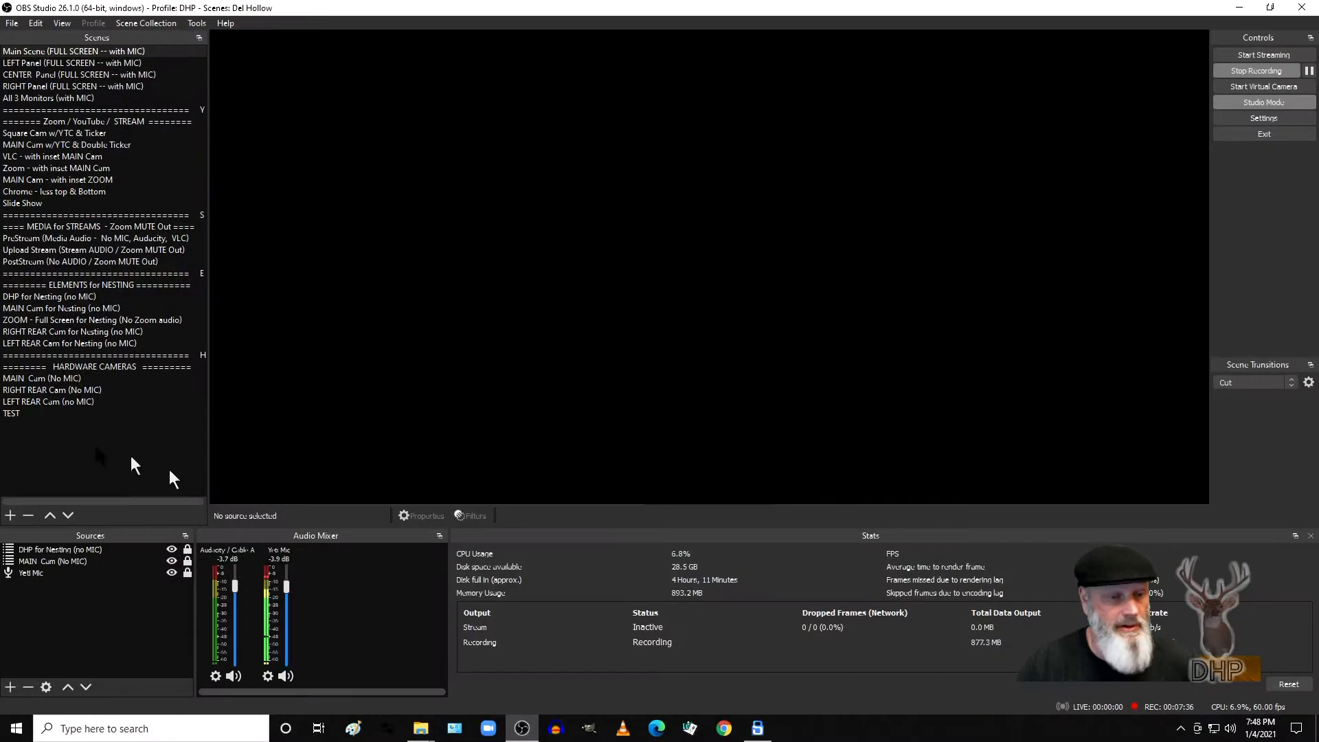
left_click(30, 379)
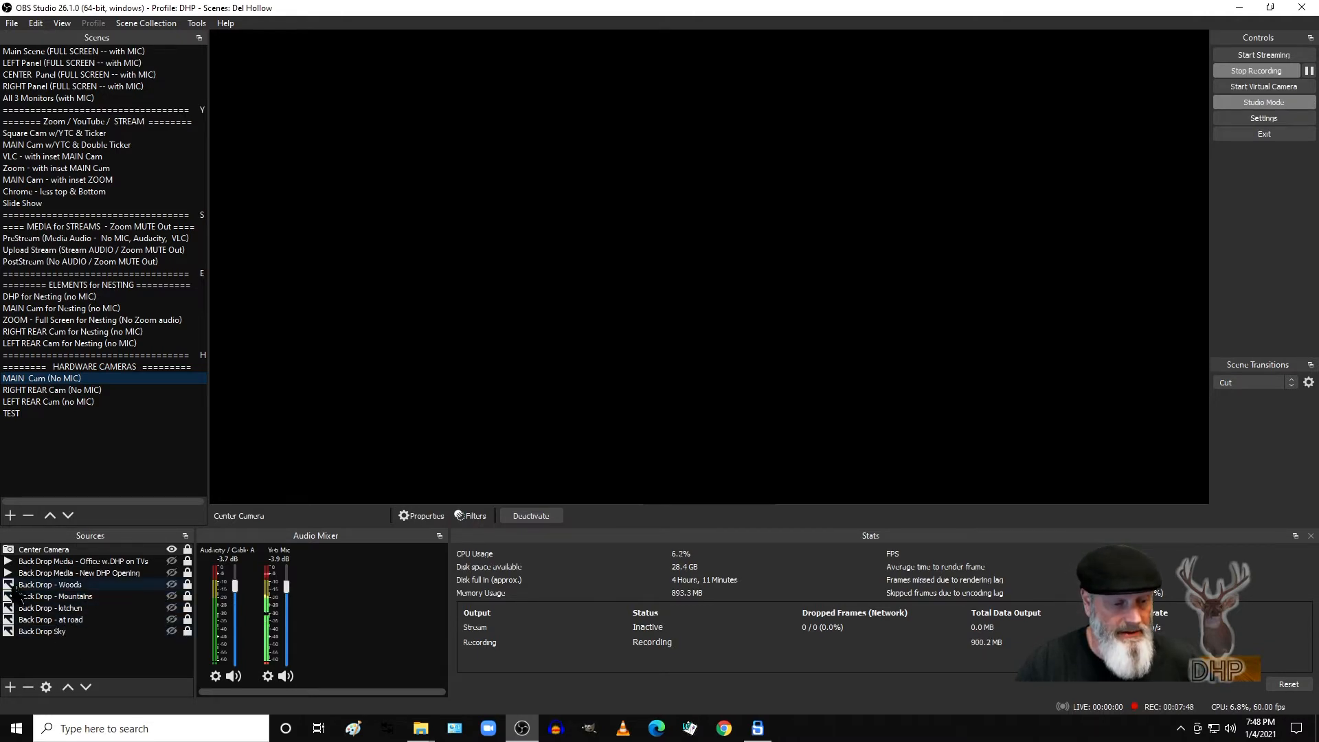
left_click(11, 686)
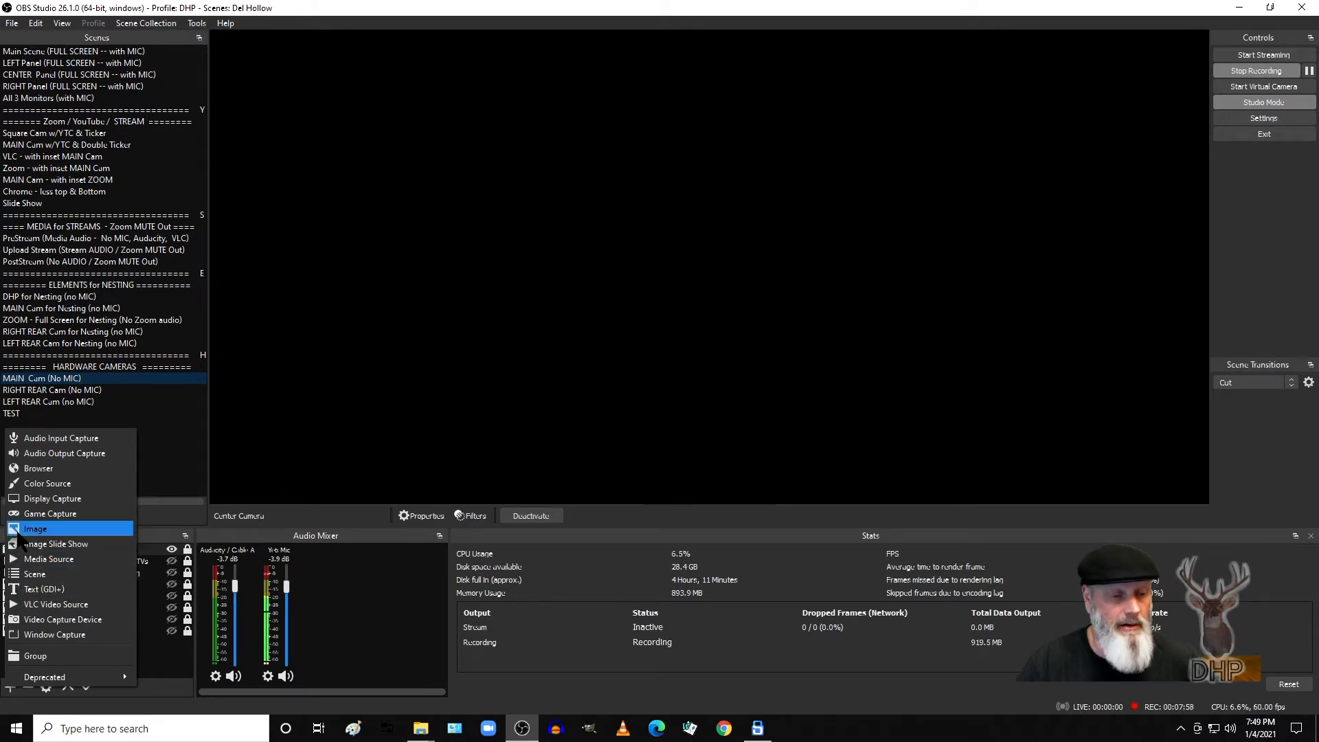
left_click(165, 670)
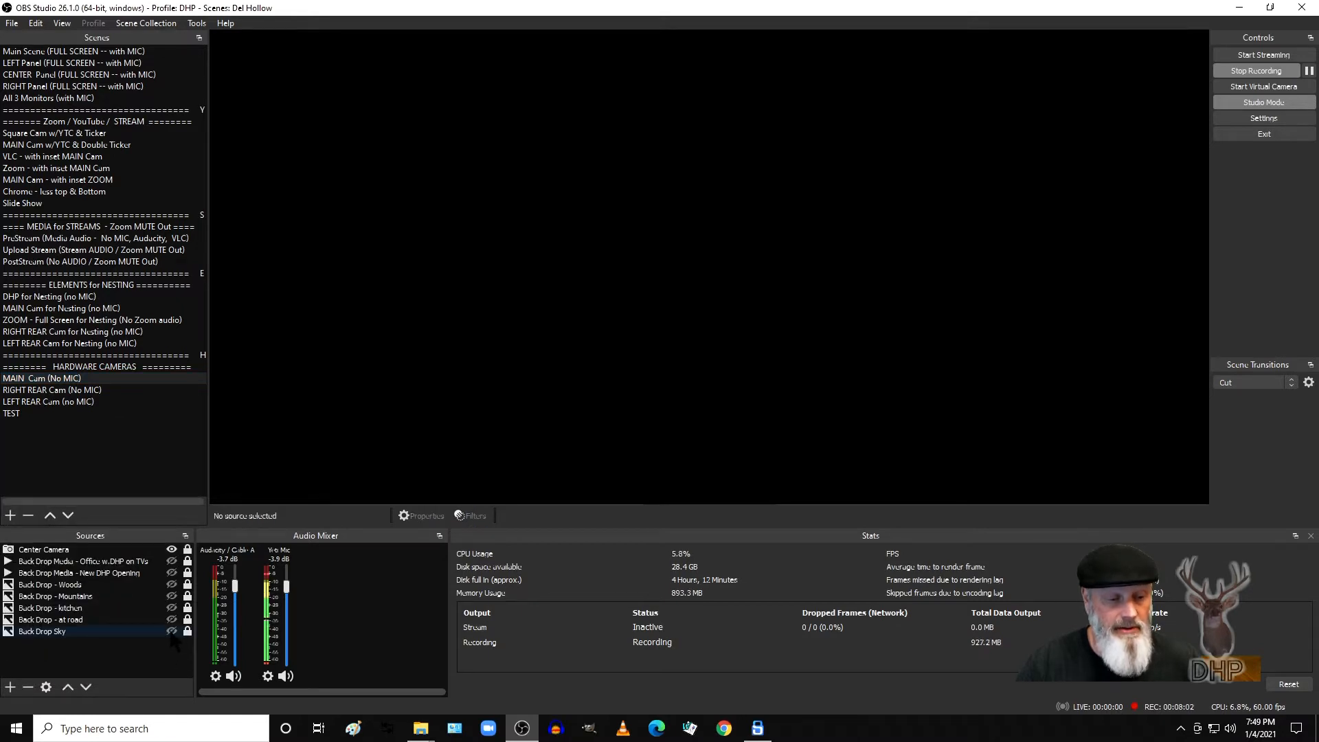
left_click(171, 632)
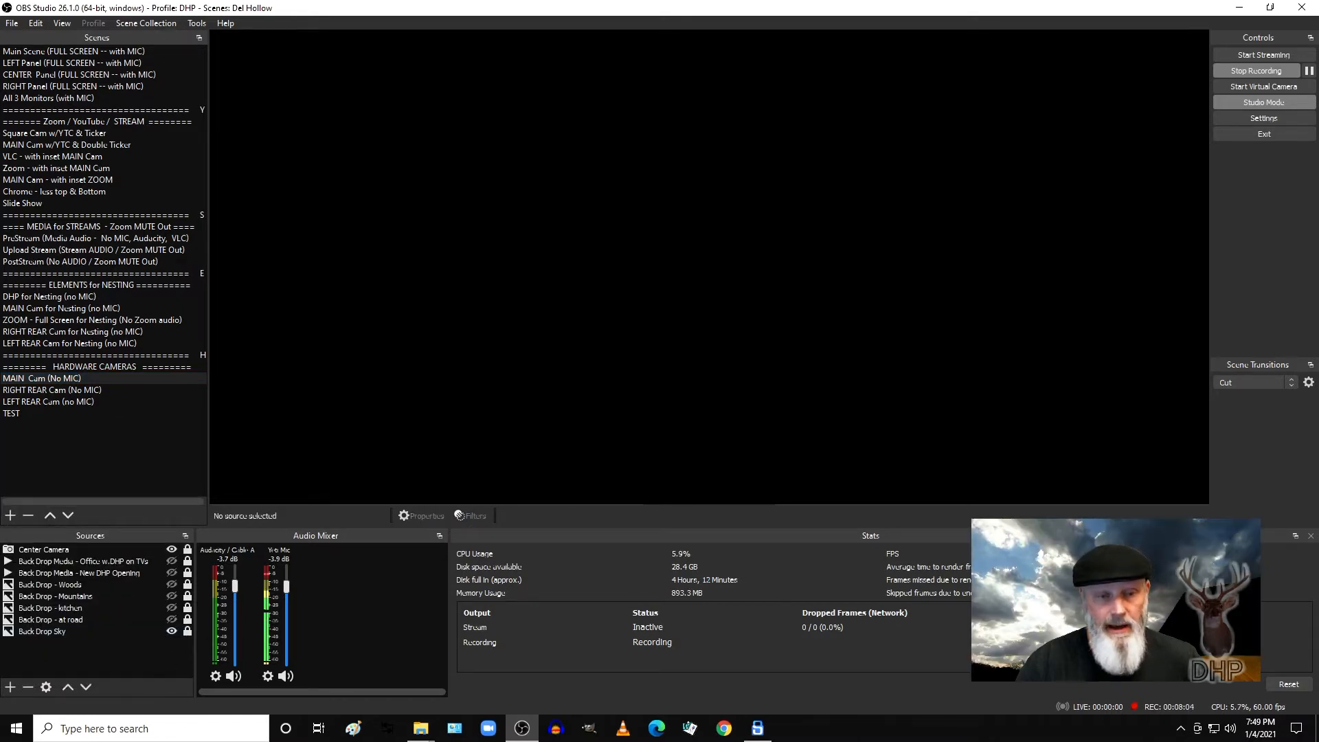
left_click(192, 55)
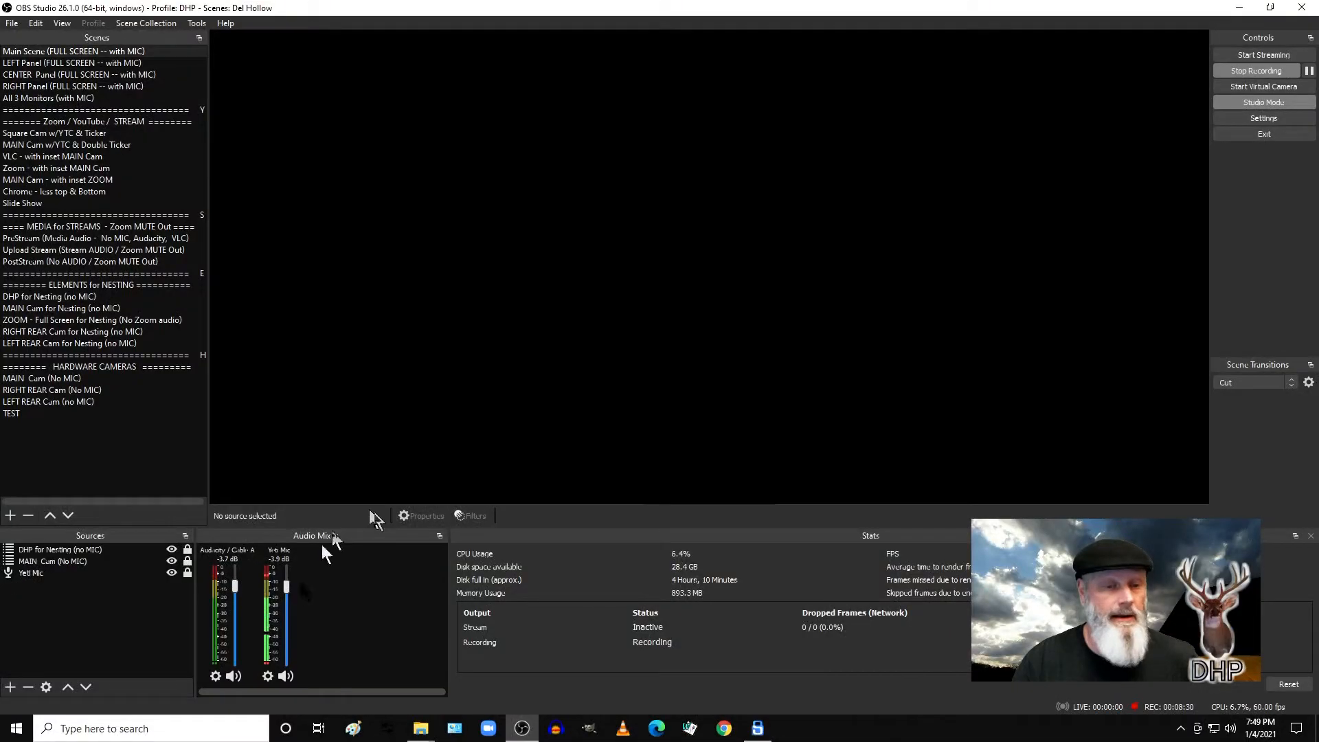
In the MAIN Cam (No MIC) scene, hide Back Drop Sky, show Back Drop - Woods instead, and return to the full-screen Main Scene
left_click(38, 379)
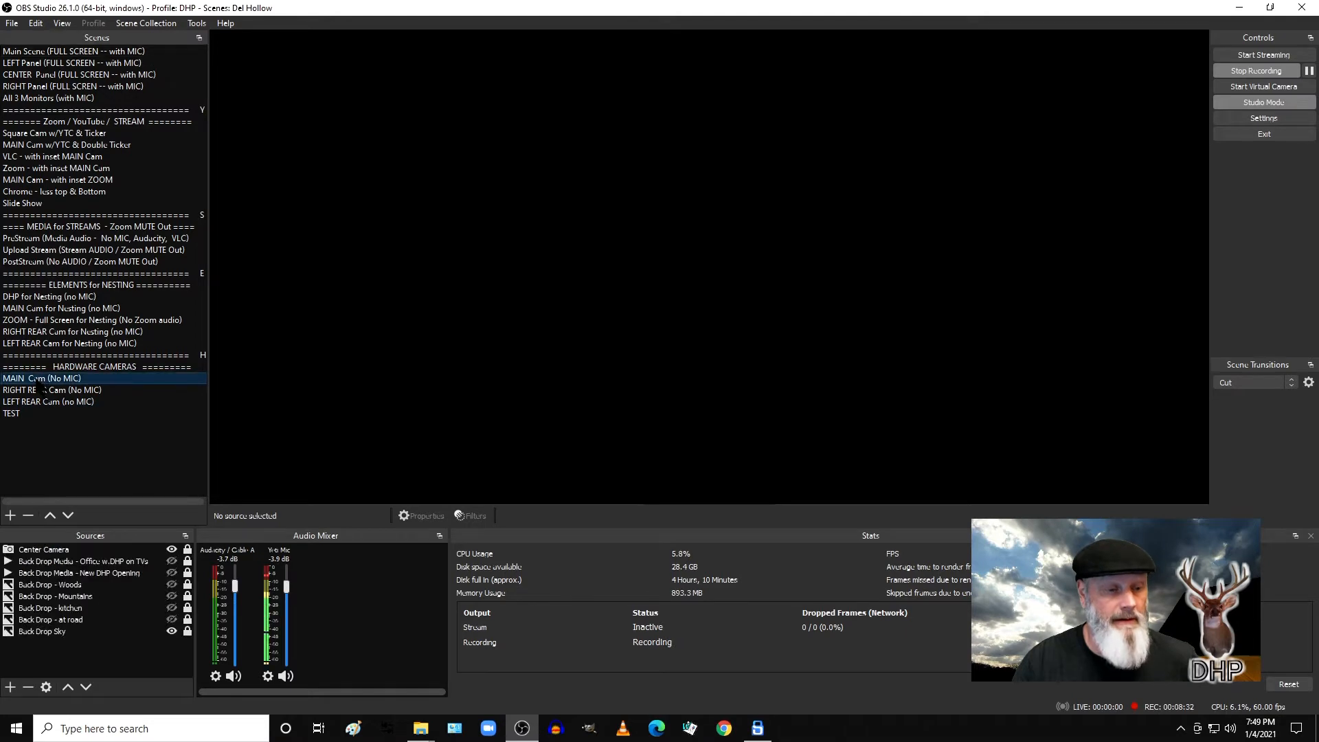
left_click(53, 550)
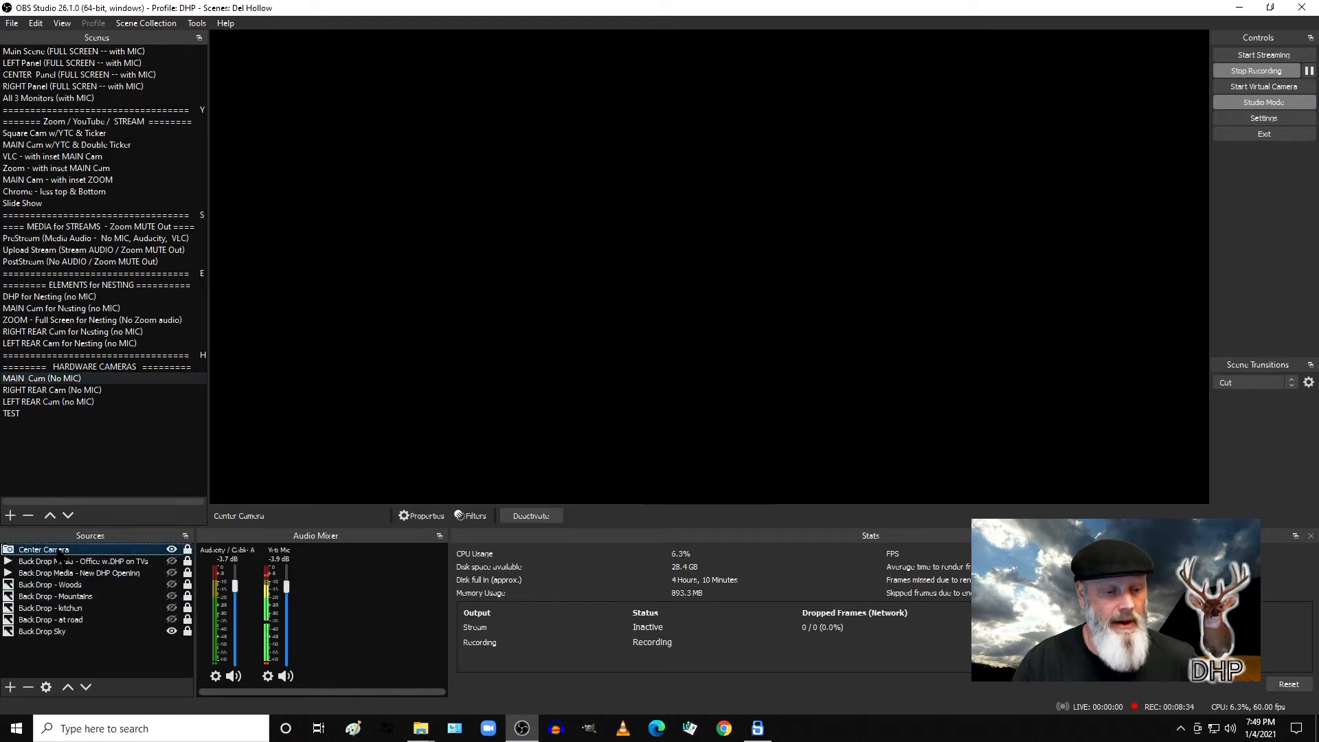
left_click(89, 648)
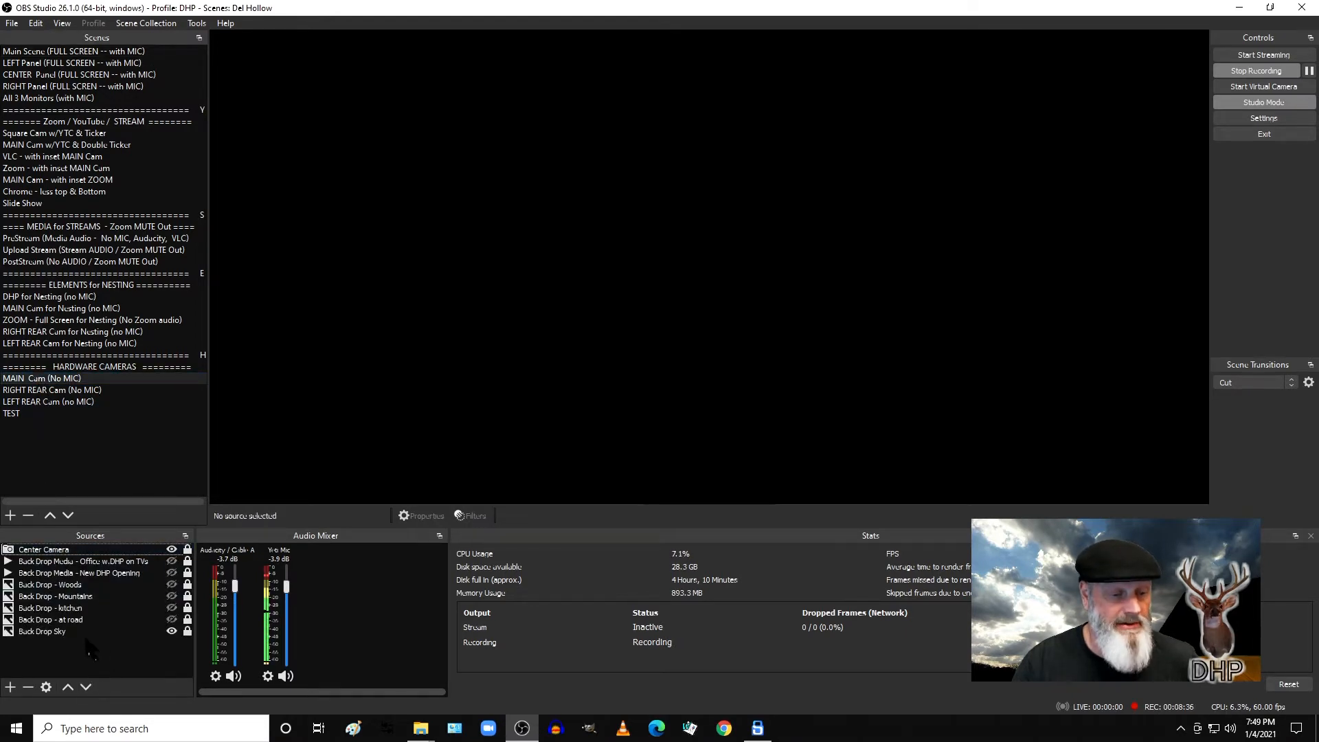
left_click(172, 631)
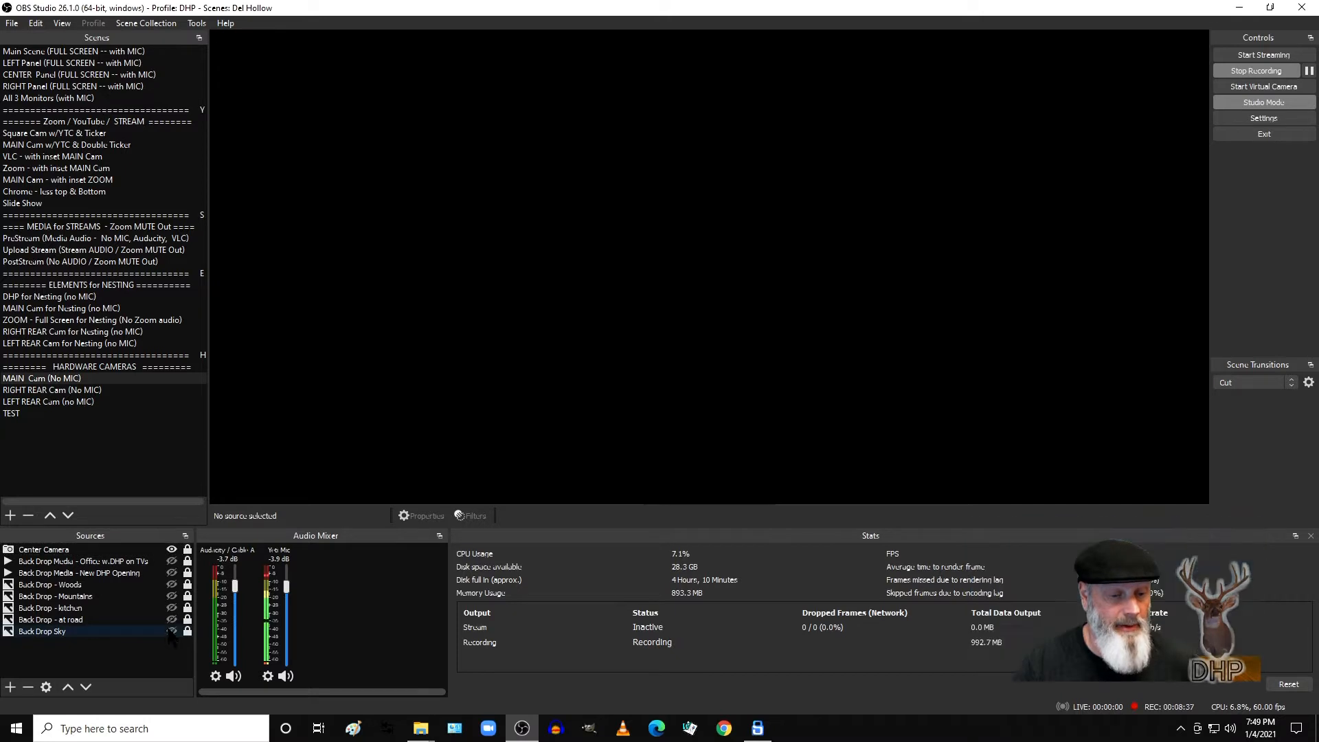
left_click(172, 585)
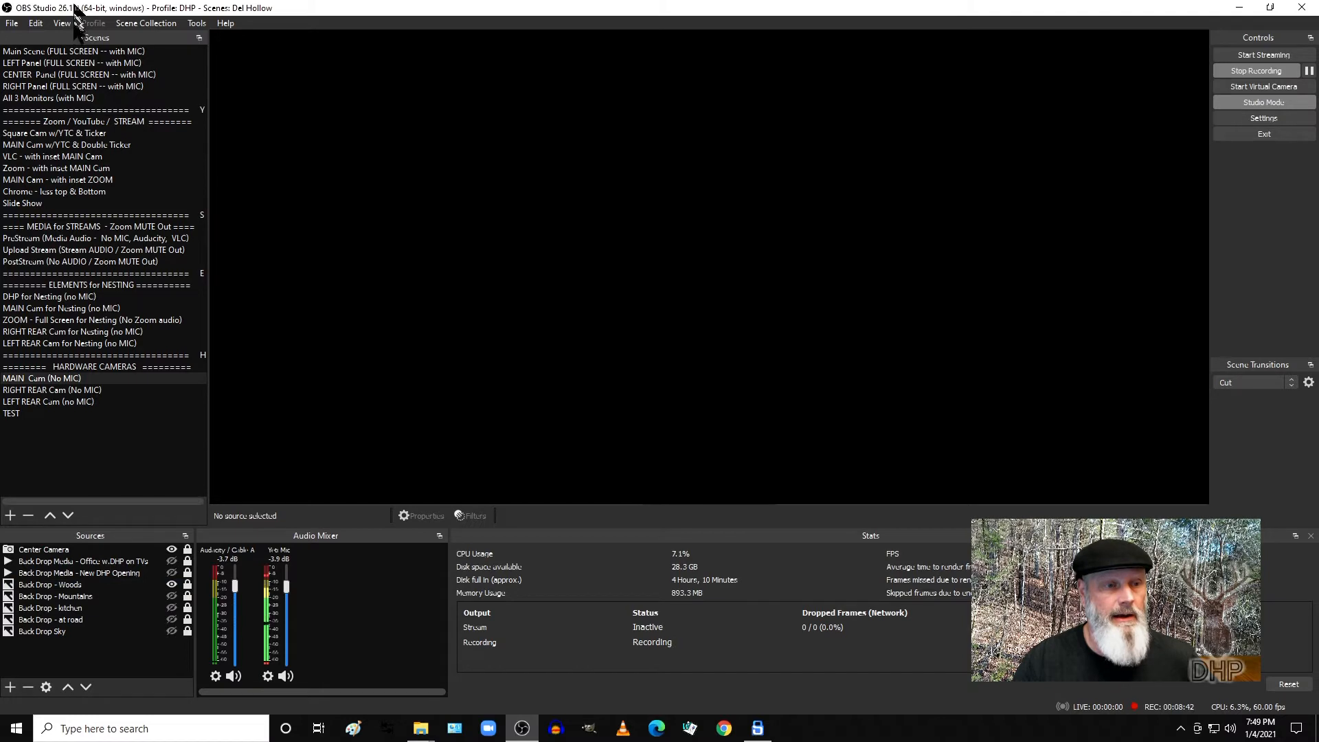
left_click(76, 52)
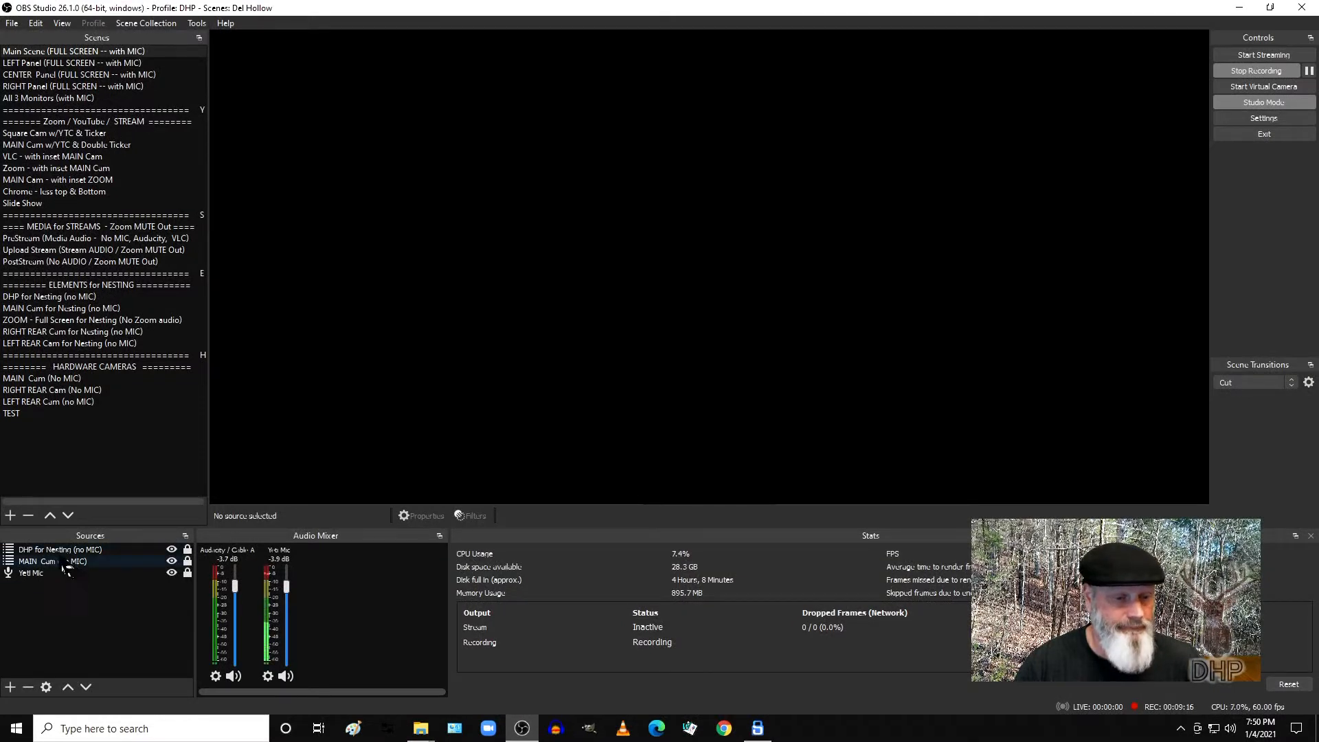
Hide the Back Drop - Woods image in the MAIN Cam (No MIC) scene
left_click(38, 378)
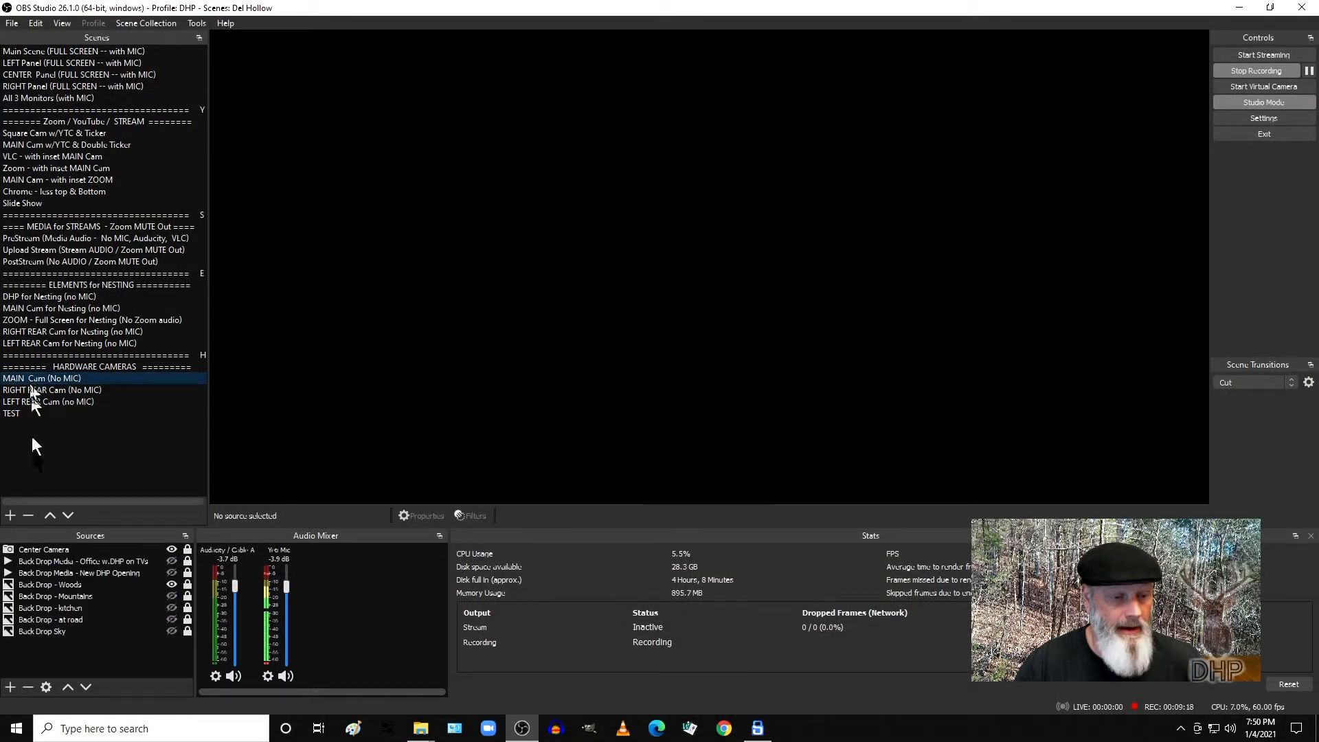
left_click(172, 585)
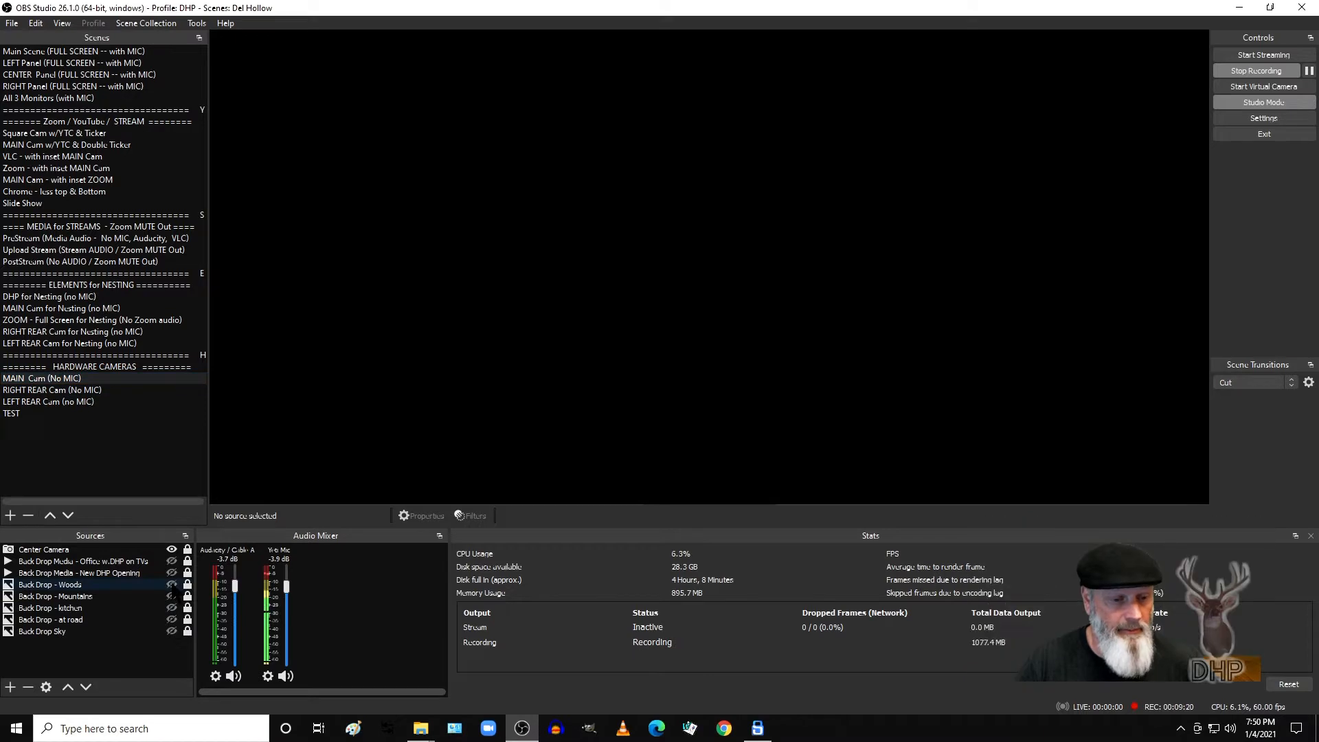